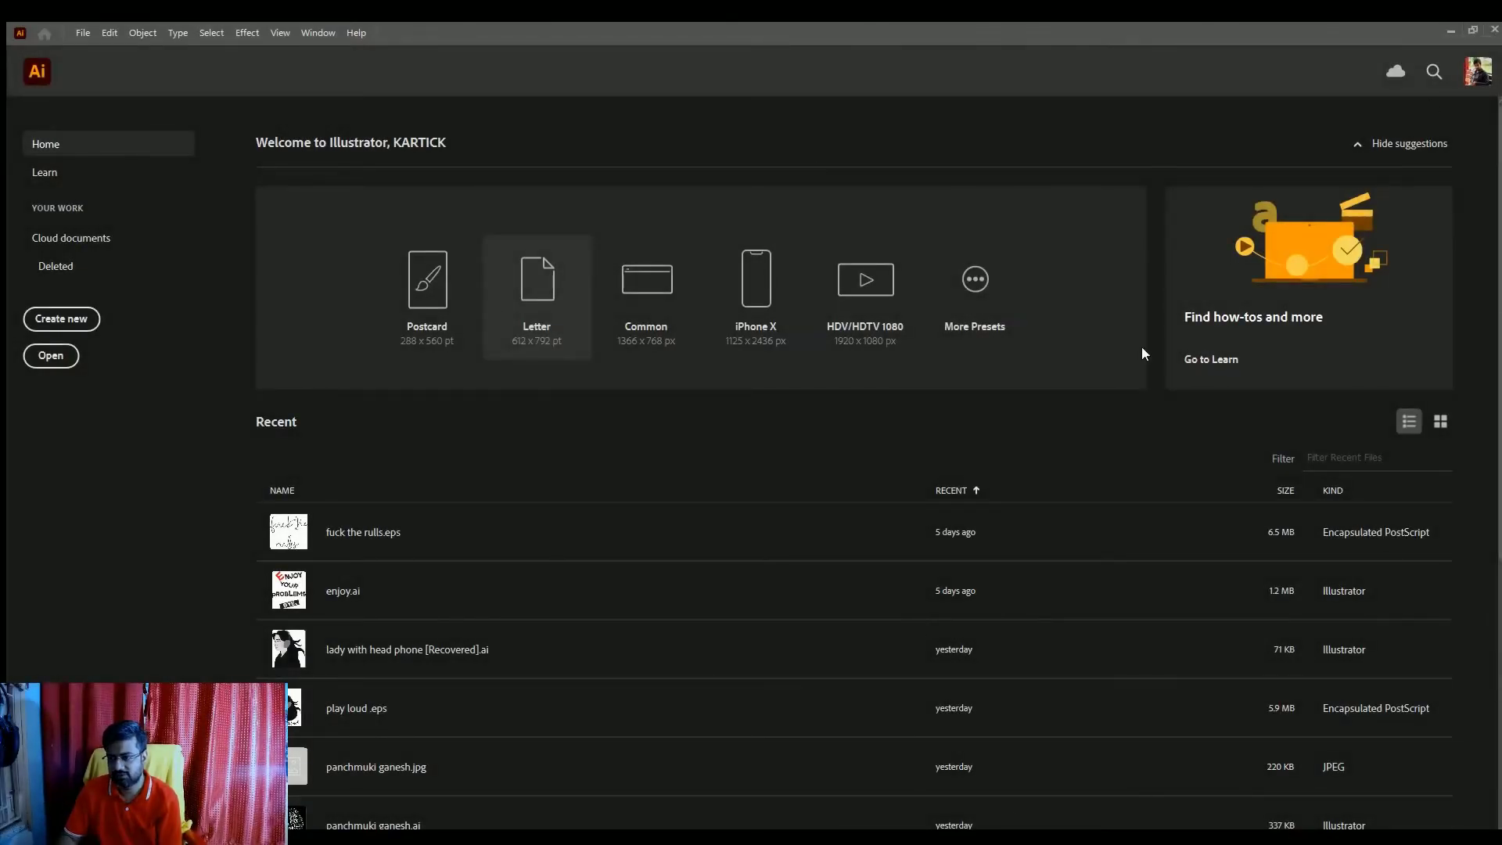
Restore the window, fit the artboard in view, and scale the Play it Loud image down to fit.
{"action": "left_click", "coordinate": [1473, 32]}
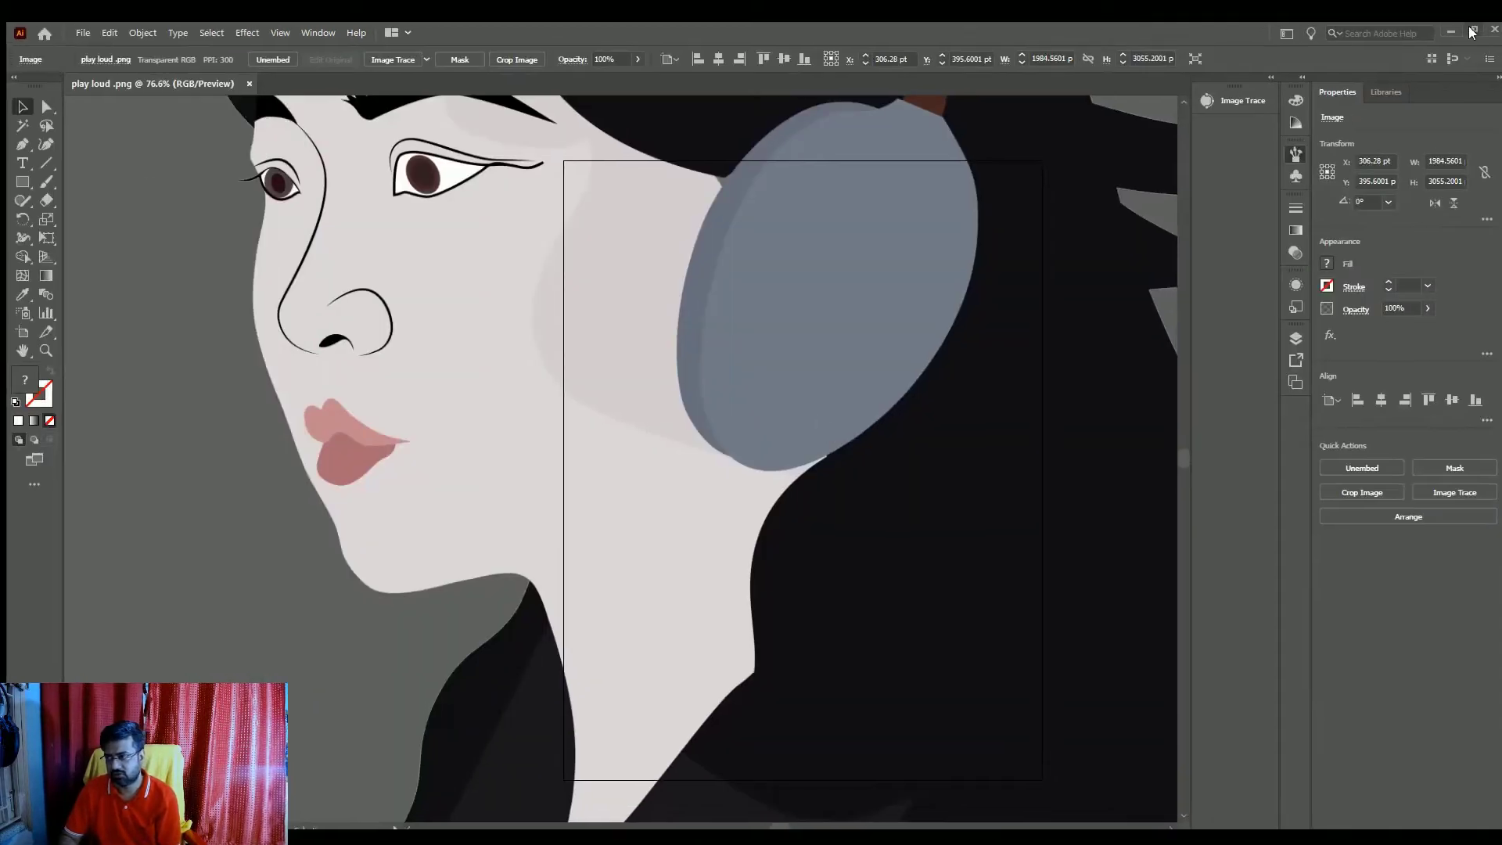
{"action": "scroll", "coordinate": [797, 384], "scroll_direction": "down", "scroll_amount": 1}
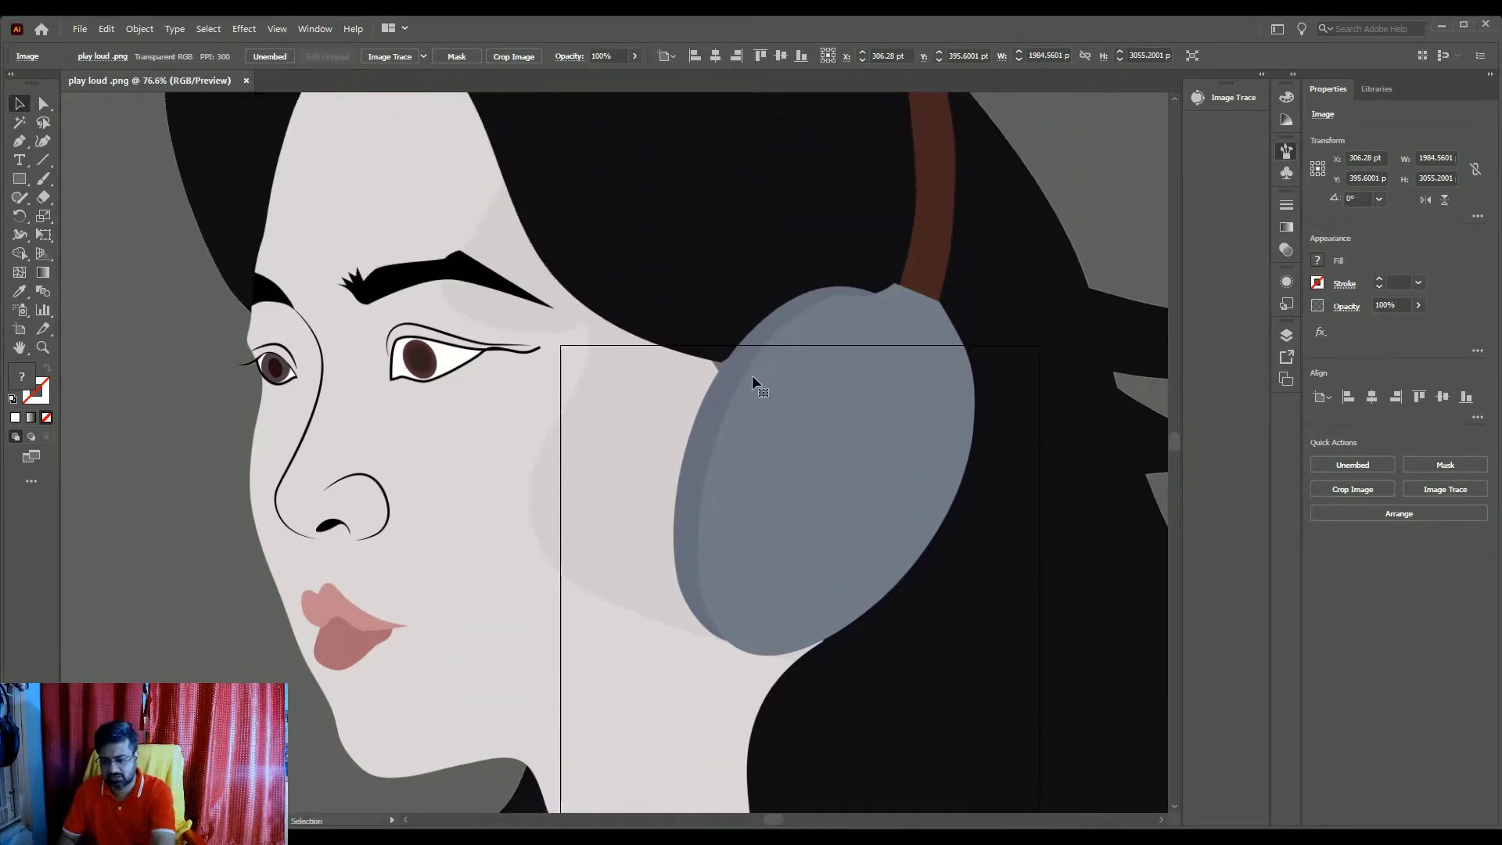
{"action": "key", "text": "ctrl+0"}
{"action": "key", "text": "ctrl+equal"}
{"action": "key", "text": "ctrl+equal"}
{"action": "key", "text": "ctrl+equal"}
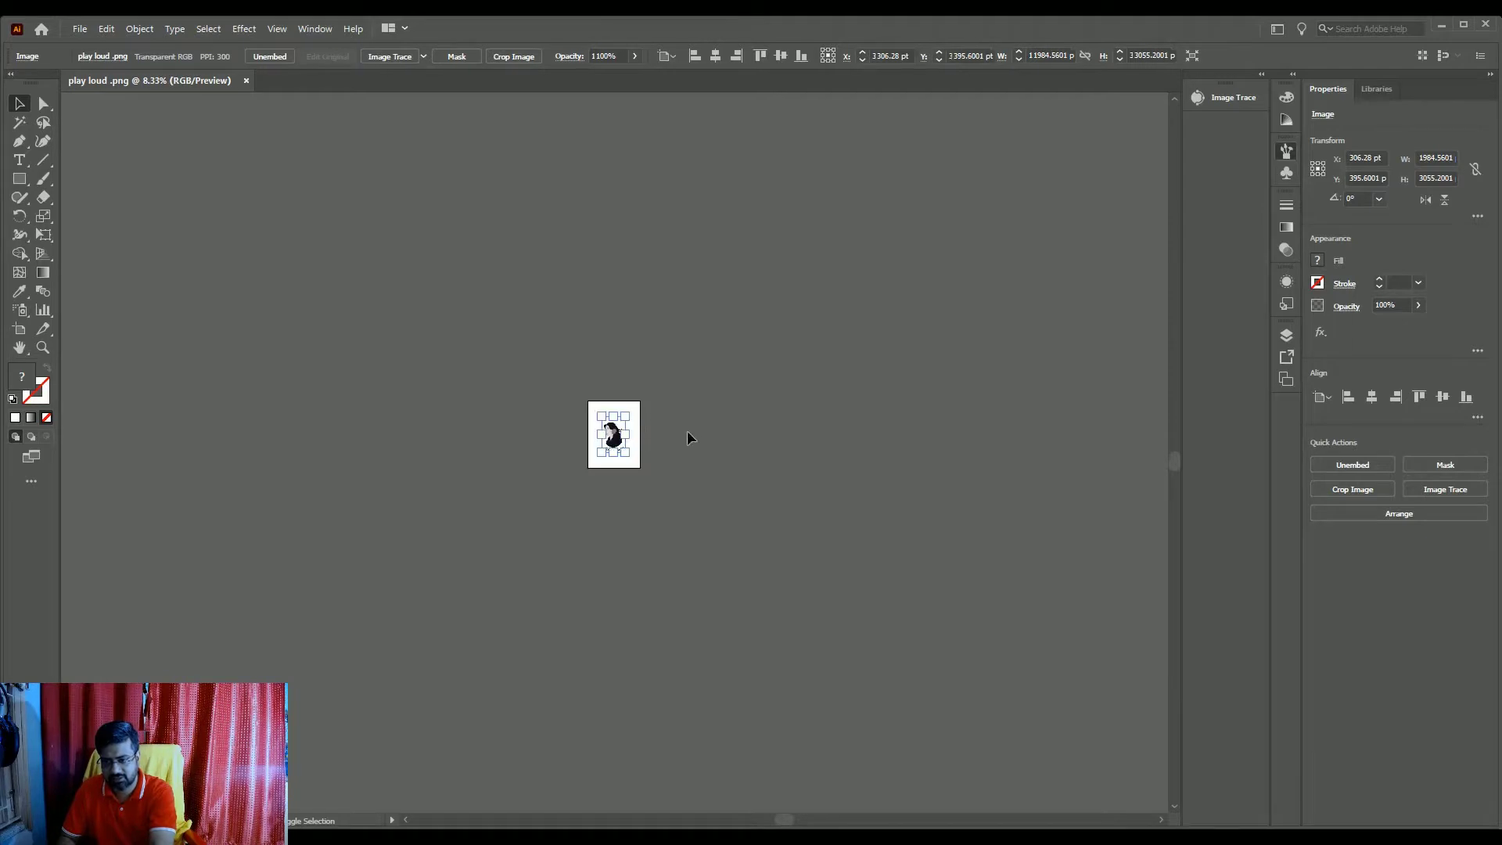
{"action": "left_click_drag", "start_coordinate": [697, 304], "coordinate": [629, 414]}
{"action": "key", "text": "ctrl+equal"}
{"action": "key", "text": "ctrl+equal"}
{"action": "key", "text": "ctrl+equal"}
{"action": "key", "text": "ctrl+equal"}
With the Selection tool, drag the image's corner handle outward to enlarge it, then deselect.
{"action": "left_click", "coordinate": [581, 423]}
{"action": "key", "text": "ctrl+equal"}
{"action": "key", "text": "ctrl+equal"}
{"action": "key", "text": "ctrl+equal"}
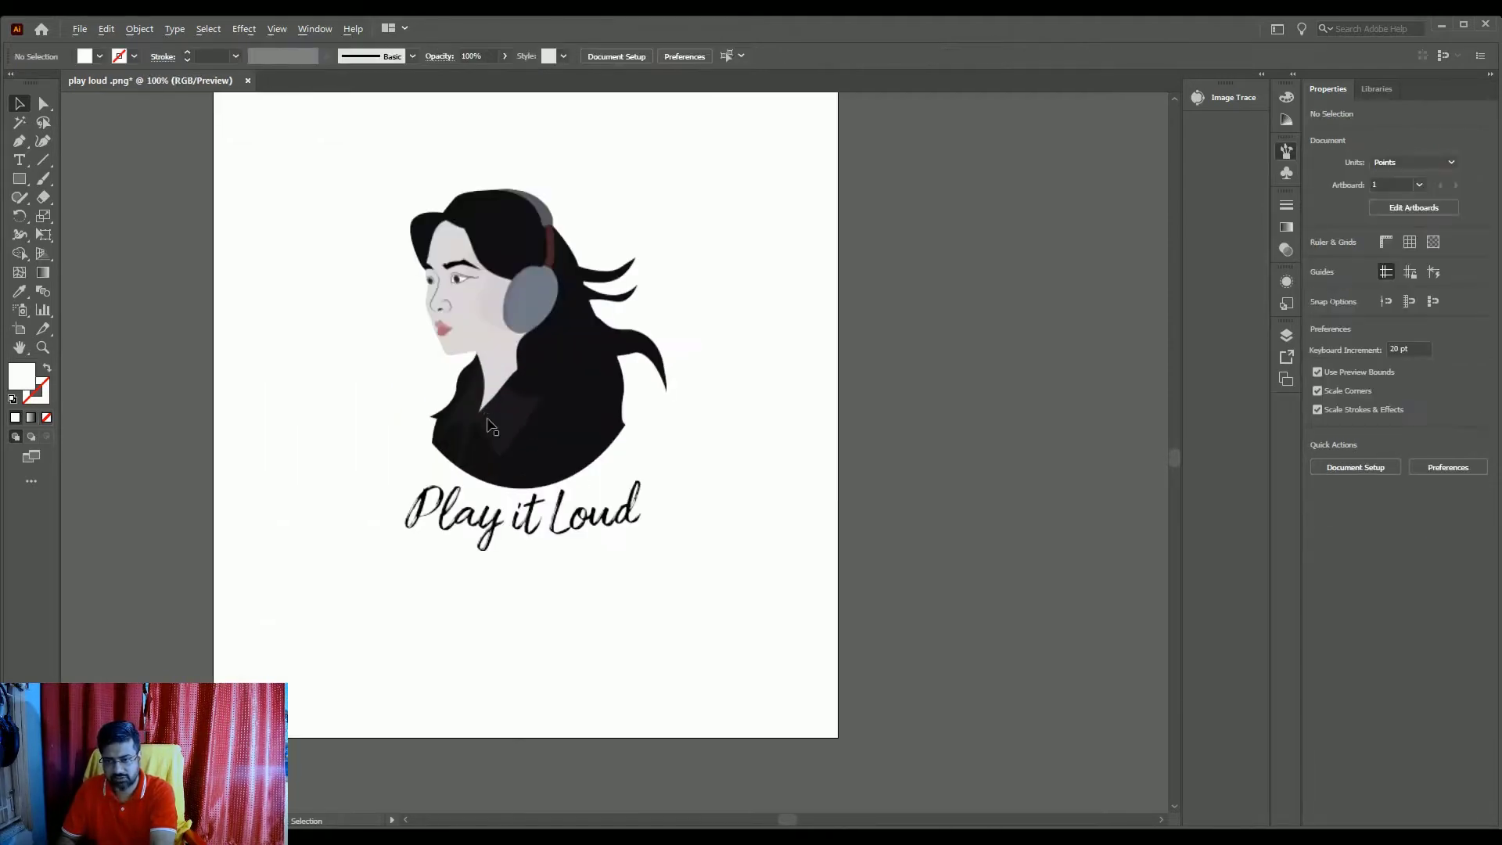
{"action": "scroll", "coordinate": [559, 400], "scroll_direction": "up", "scroll_amount": 1}
{"action": "left_click", "coordinate": [560, 400]}
{"action": "left_click", "coordinate": [809, 205]}
{"action": "scroll", "coordinate": [635, 263], "scroll_direction": "up", "scroll_amount": 1}
{"action": "left_click", "coordinate": [43, 178]}
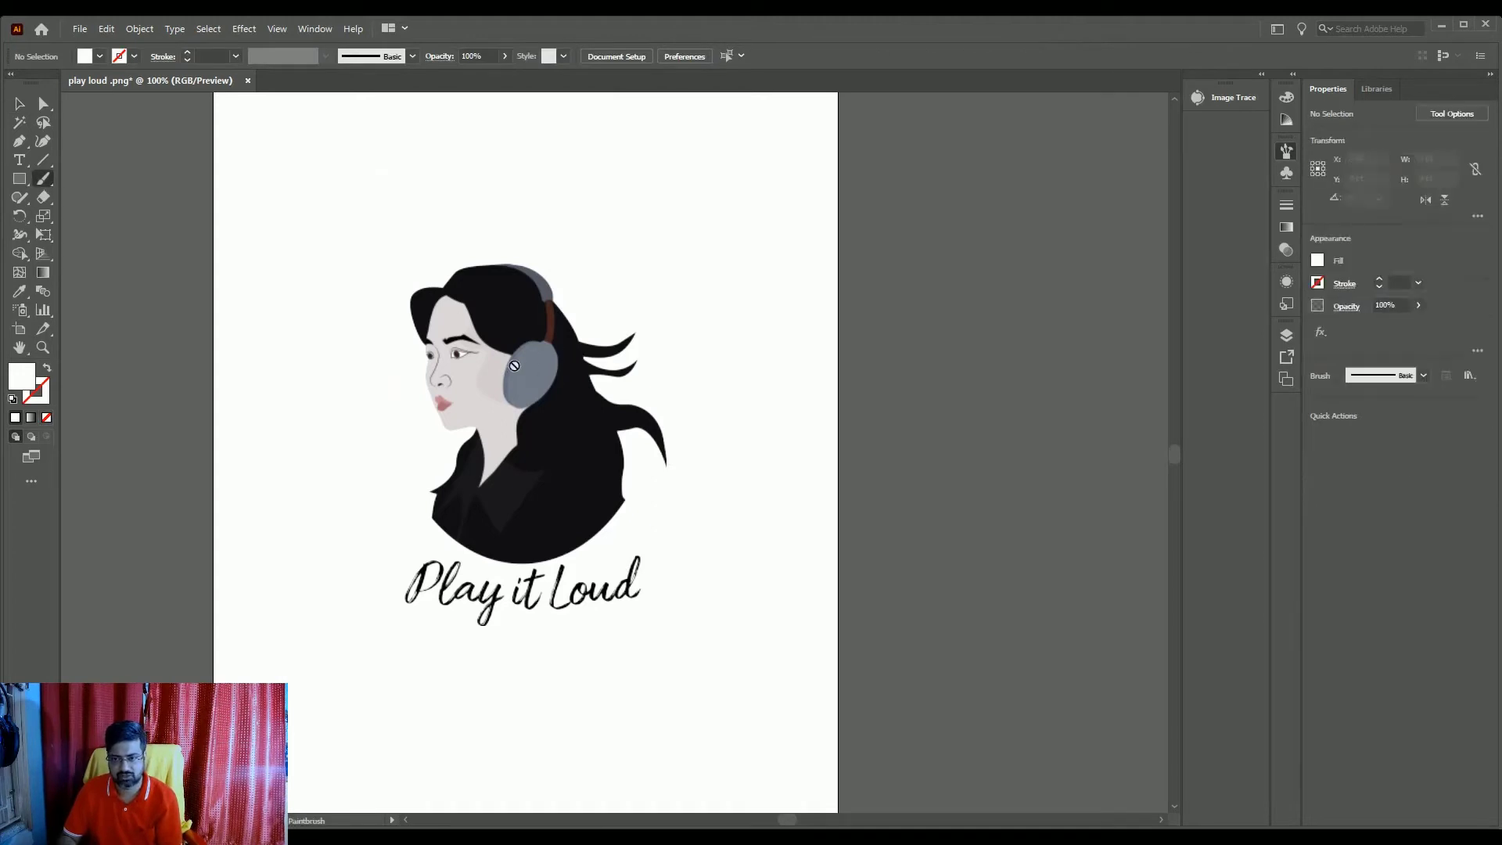
{"action": "scroll", "coordinate": [529, 413], "scroll_direction": "up", "scroll_amount": 2}
{"action": "scroll", "coordinate": [539, 423], "scroll_direction": "up", "scroll_amount": 1}
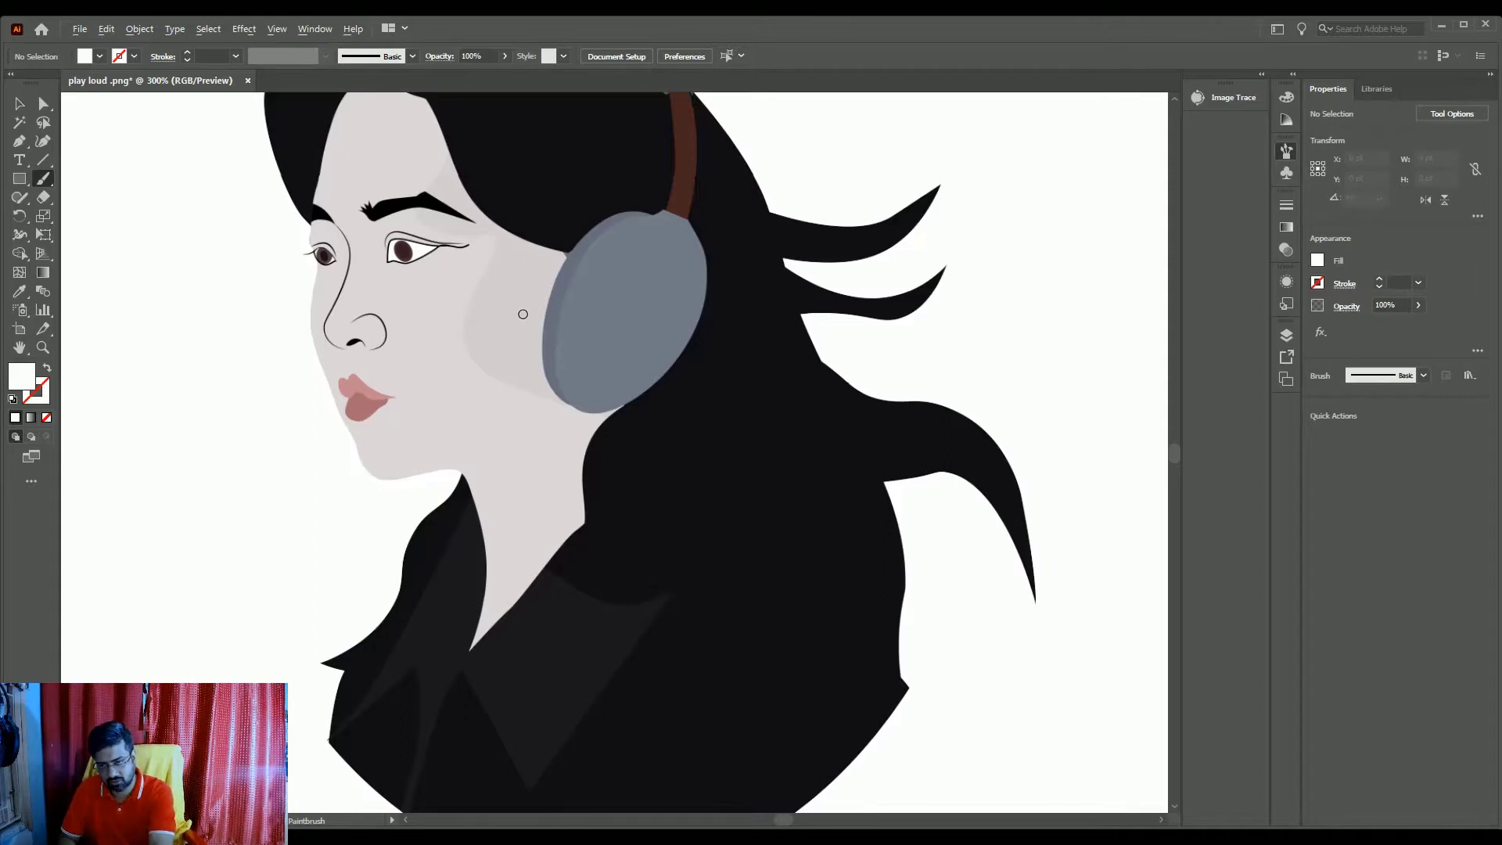
{"action": "scroll", "coordinate": [511, 304], "scroll_direction": "down", "scroll_amount": 3}
{"action": "scroll", "coordinate": [513, 304], "scroll_direction": "down", "scroll_amount": 2}
{"action": "scroll", "coordinate": [286, 180], "scroll_direction": "up", "scroll_amount": 1}
{"action": "key", "text": "v"}
{"action": "left_click", "coordinate": [634, 205]}
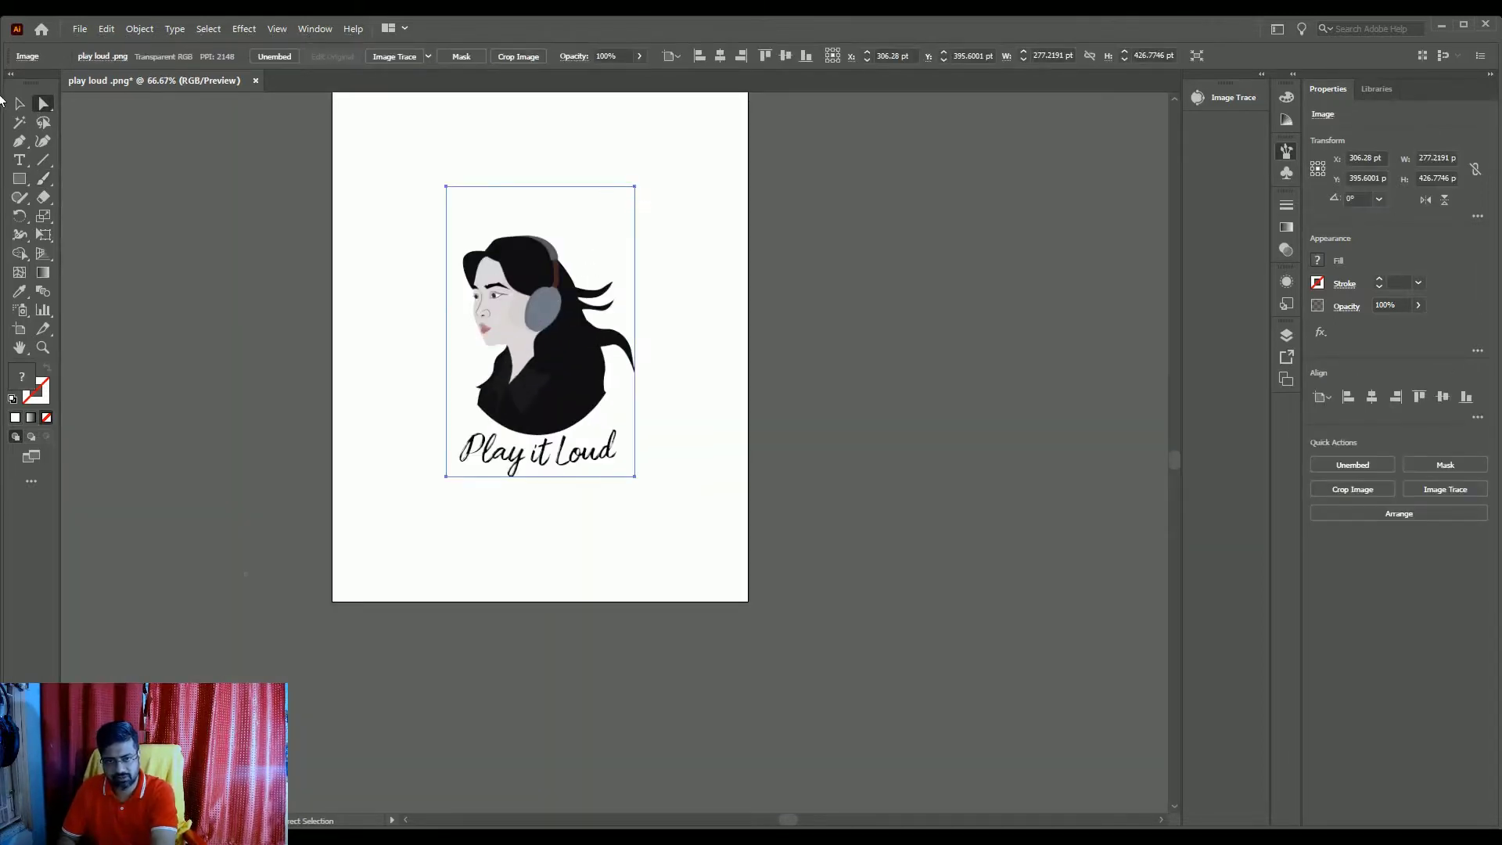
{"action": "left_click", "coordinate": [19, 104]}
{"action": "left_click_drag", "start_coordinate": [644, 185], "coordinate": [704, 111]}
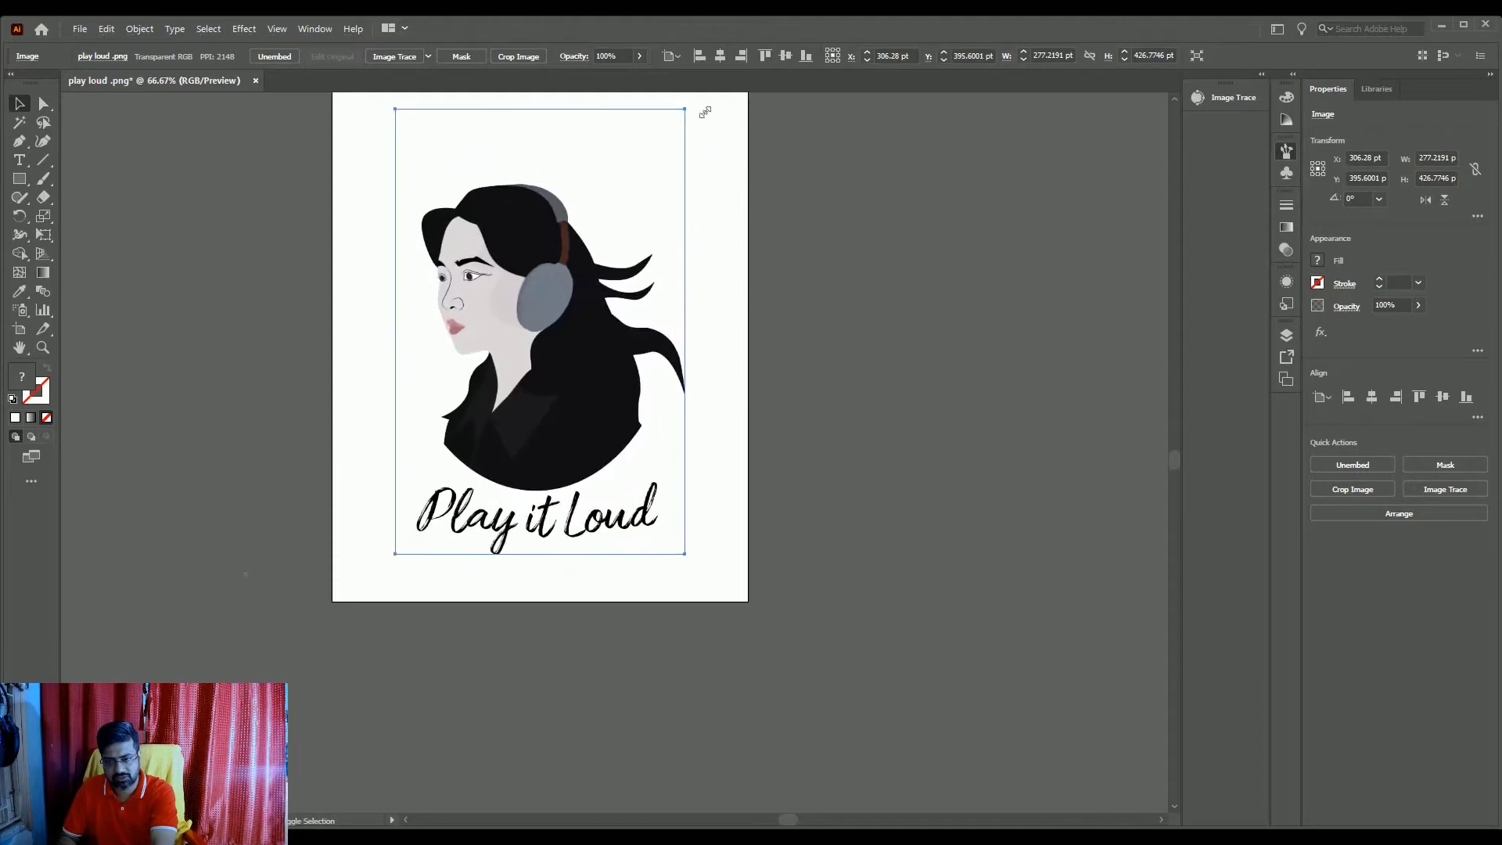
{"action": "left_click", "coordinate": [822, 192]}
{"action": "scroll", "coordinate": [561, 261], "scroll_direction": "up", "scroll_amount": 3}
{"action": "scroll", "coordinate": [561, 262], "scroll_direction": "down", "scroll_amount": 3}
{"action": "scroll", "coordinate": [819, 269], "scroll_direction": "up", "scroll_amount": 1}
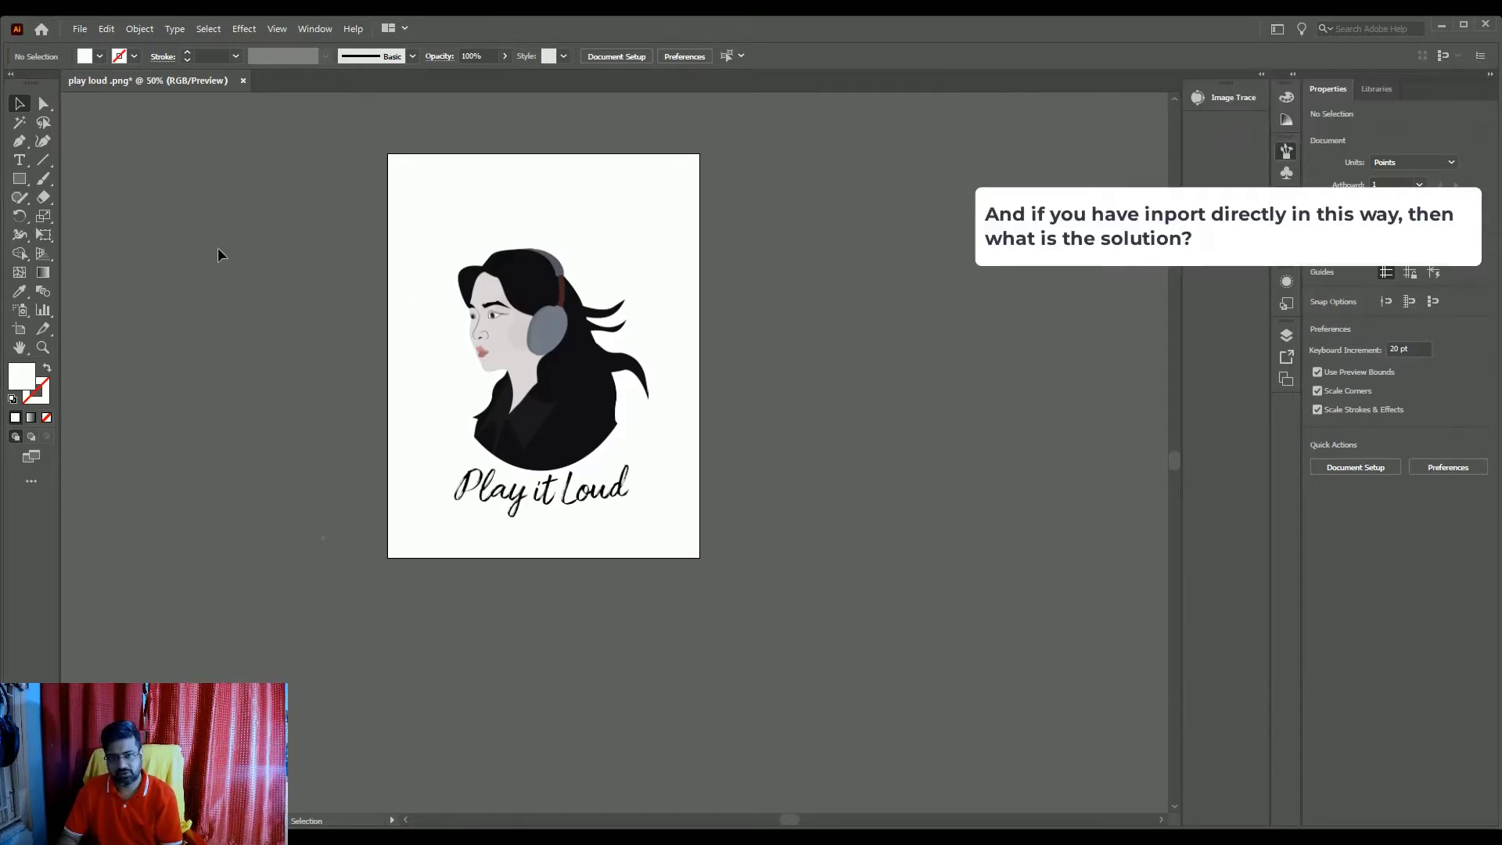
Switch to the Paintbrush tool (B) in the toolbar.
{"action": "left_click", "coordinate": [43, 178]}
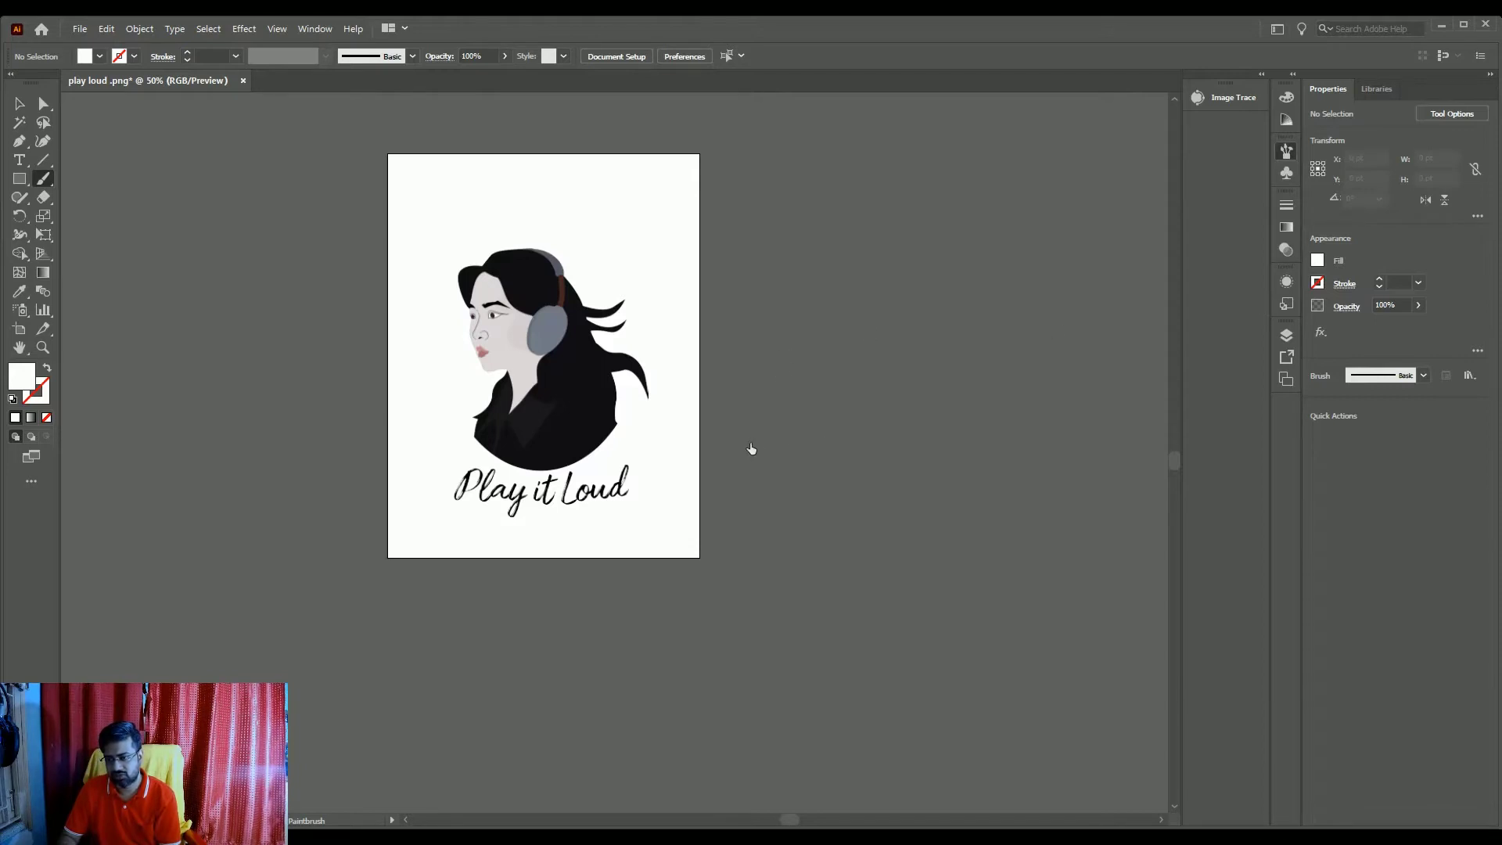
Reset to the default black stroke and paint a few test strokes with the 30 pt Oval brush.
{"action": "key", "text": "d"}
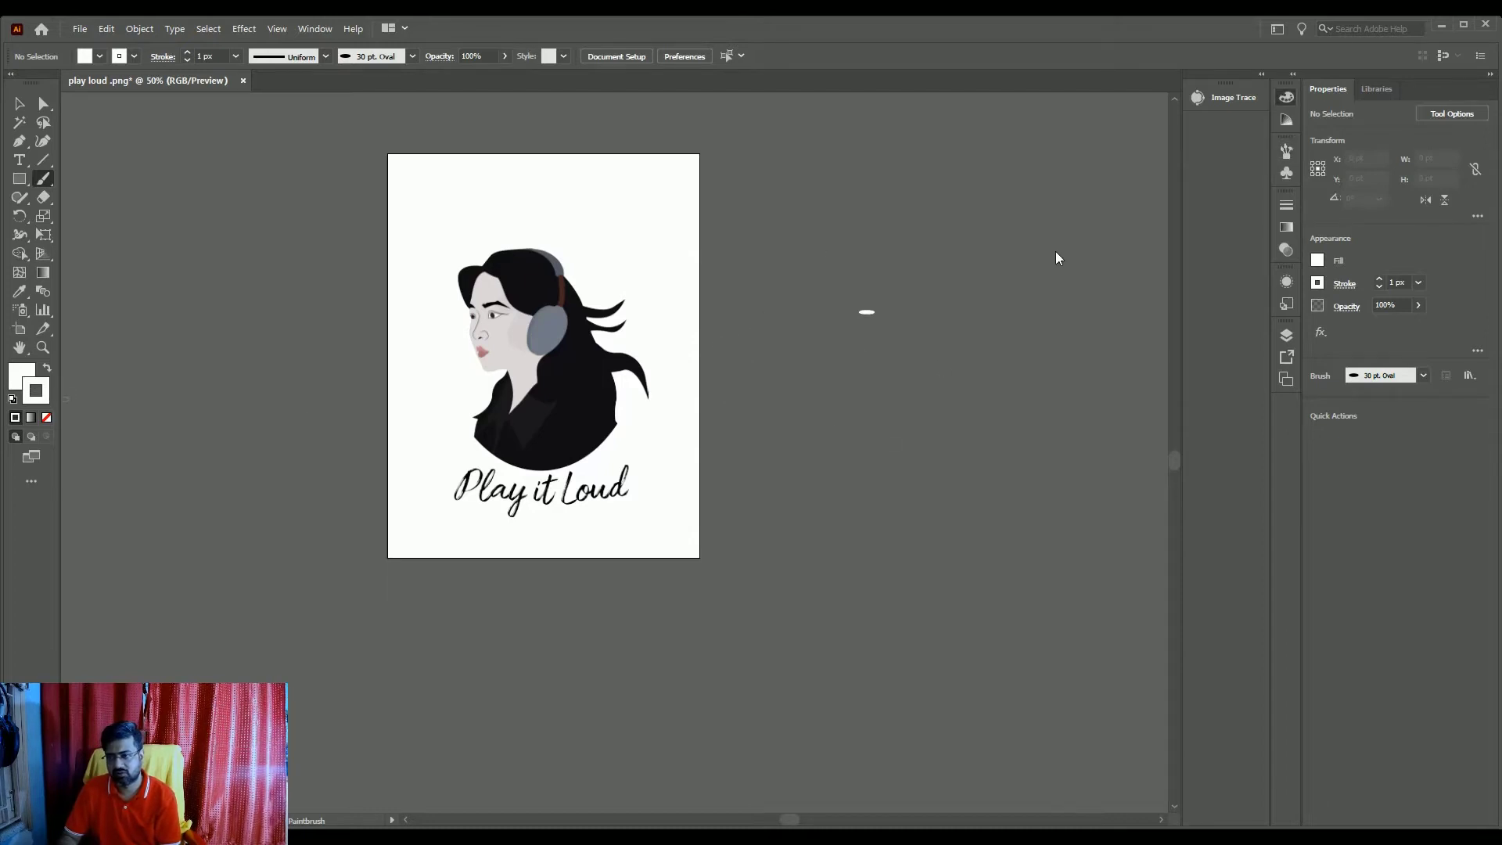
{"action": "key", "text": "x"}
{"action": "left_click_drag", "start_coordinate": [603, 223], "coordinate": [653, 327]}
{"action": "left_click", "coordinate": [637, 216]}
{"action": "left_click_drag", "start_coordinate": [636, 214], "coordinate": [701, 308]}
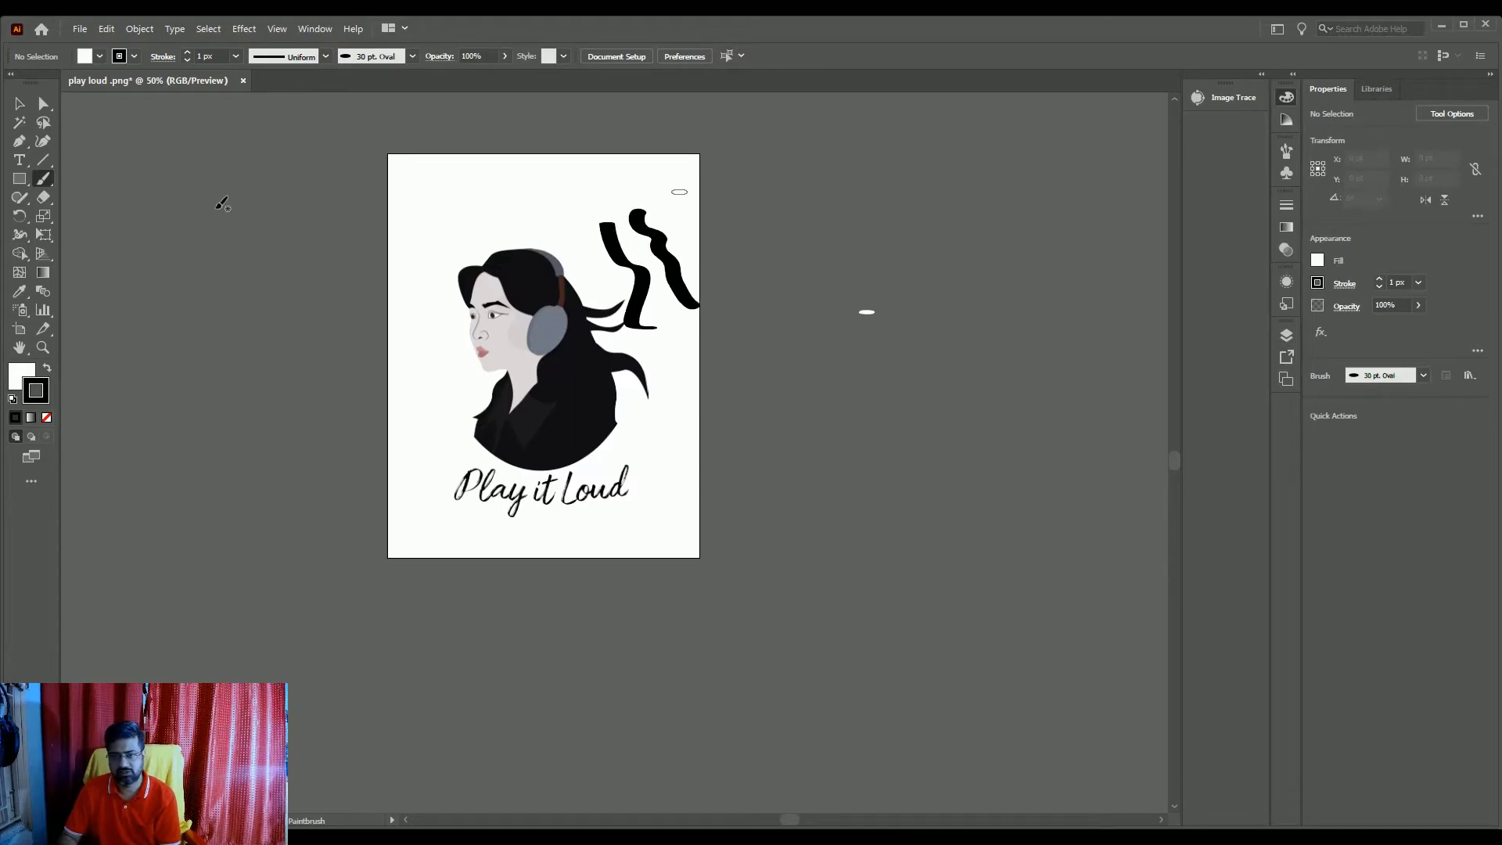
Select and delete the Play it Loud image, then marquee-select and delete the test strokes.
{"action": "key", "text": "v"}
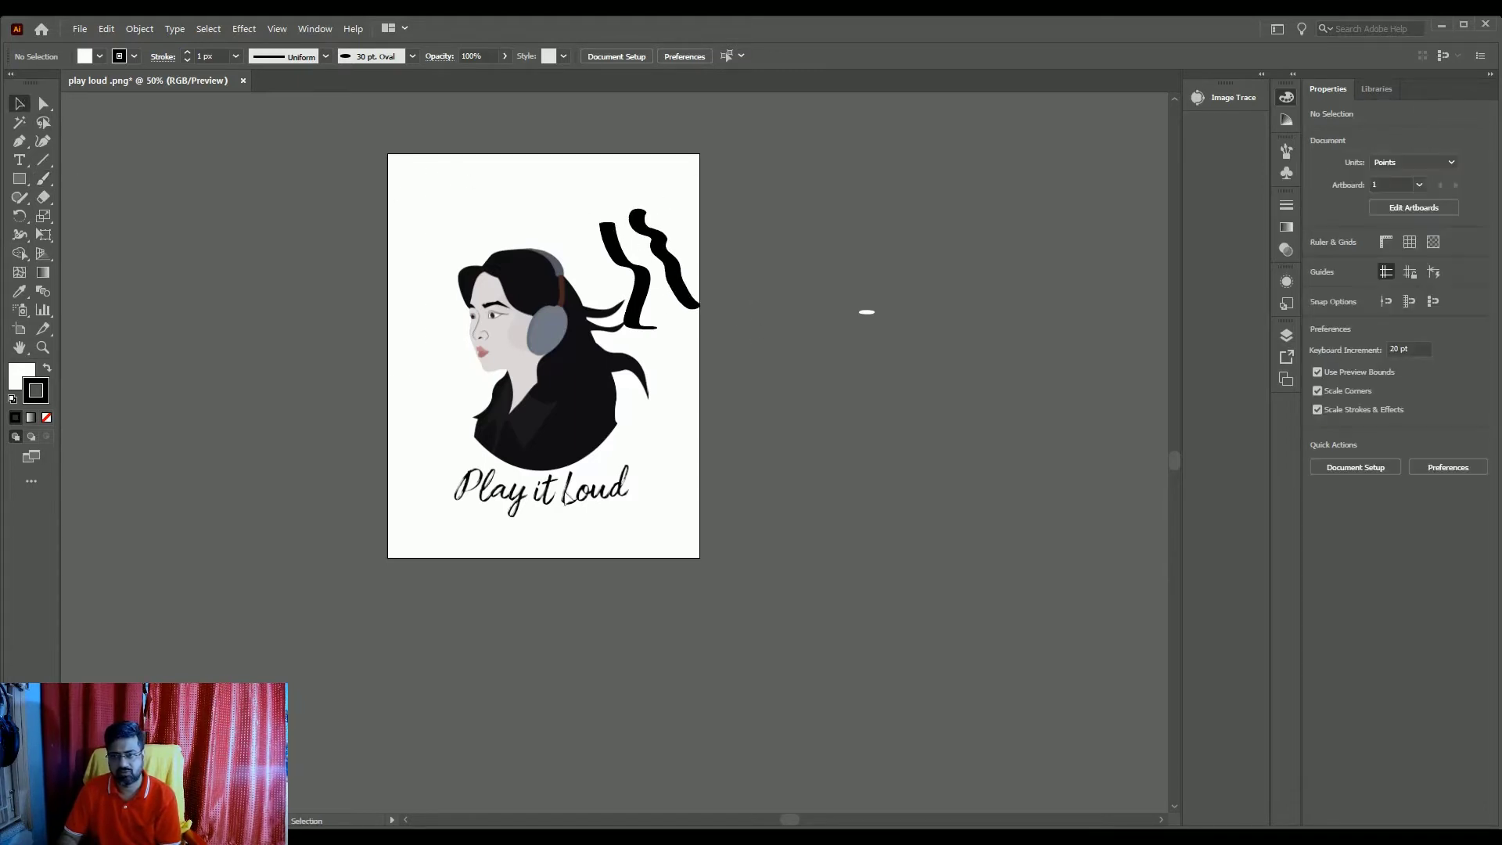
{"action": "left_click", "coordinate": [570, 498]}
{"action": "key", "text": "Delete"}
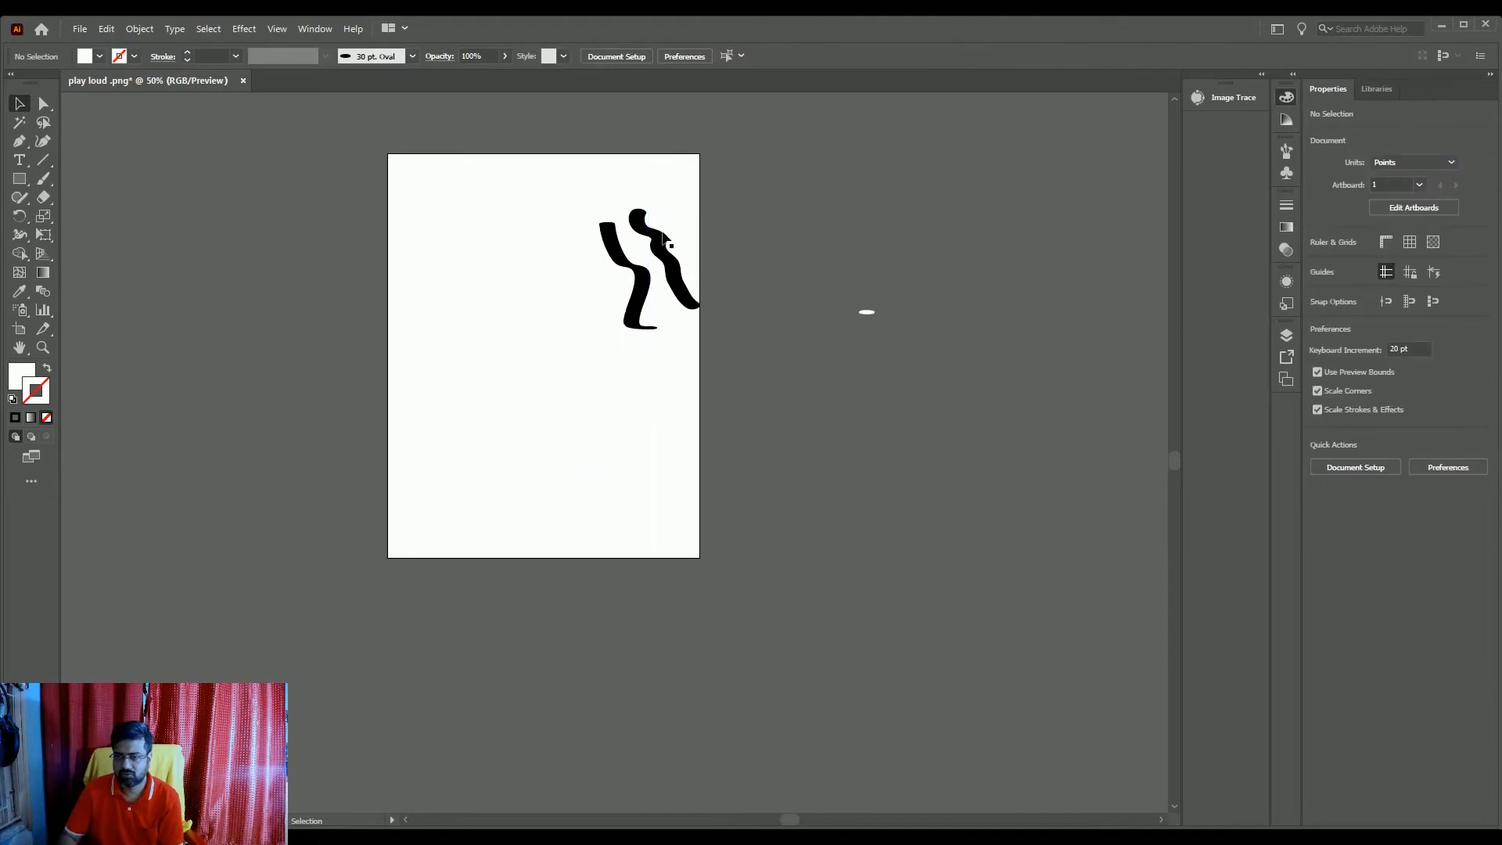
{"action": "left_click_drag", "start_coordinate": [535, 153], "coordinate": [1043, 354]}
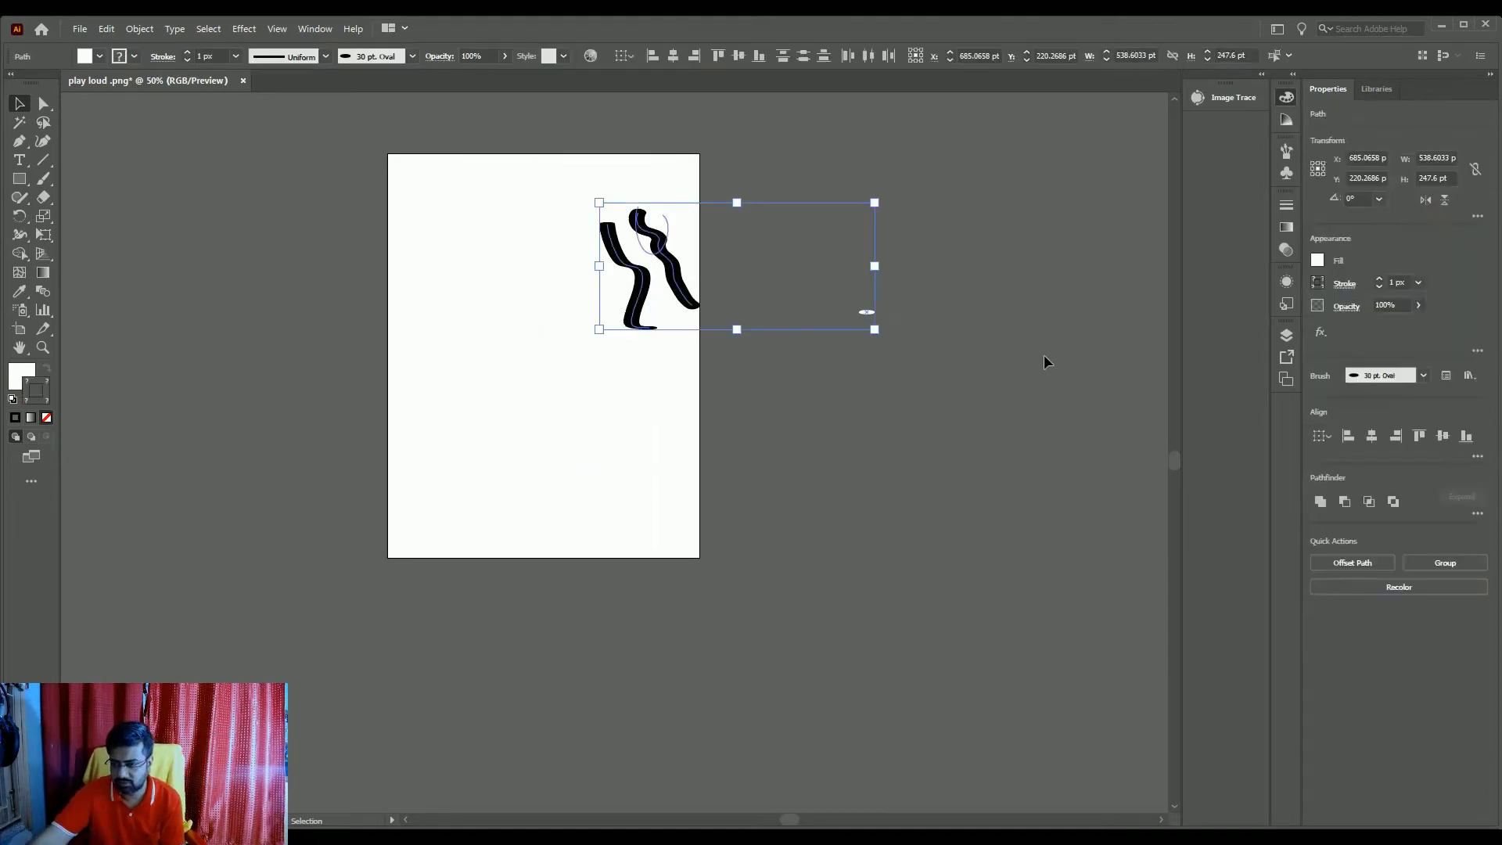
{"action": "key", "text": "Delete"}
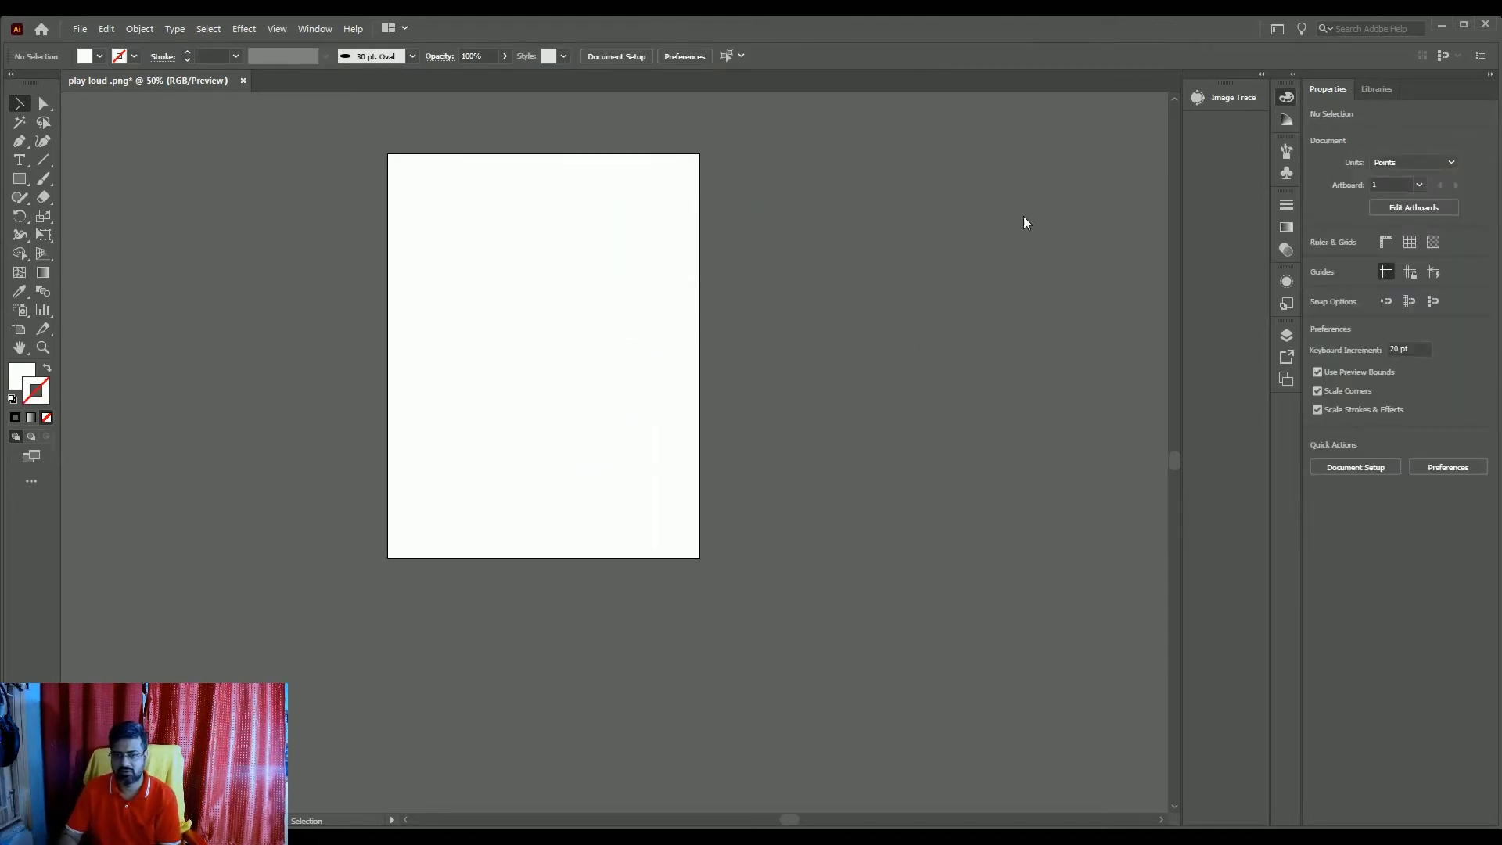
Paint a looping test letter and a stroke beneath it with the Paintbrush in default black.
{"action": "left_click", "coordinate": [43, 177]}
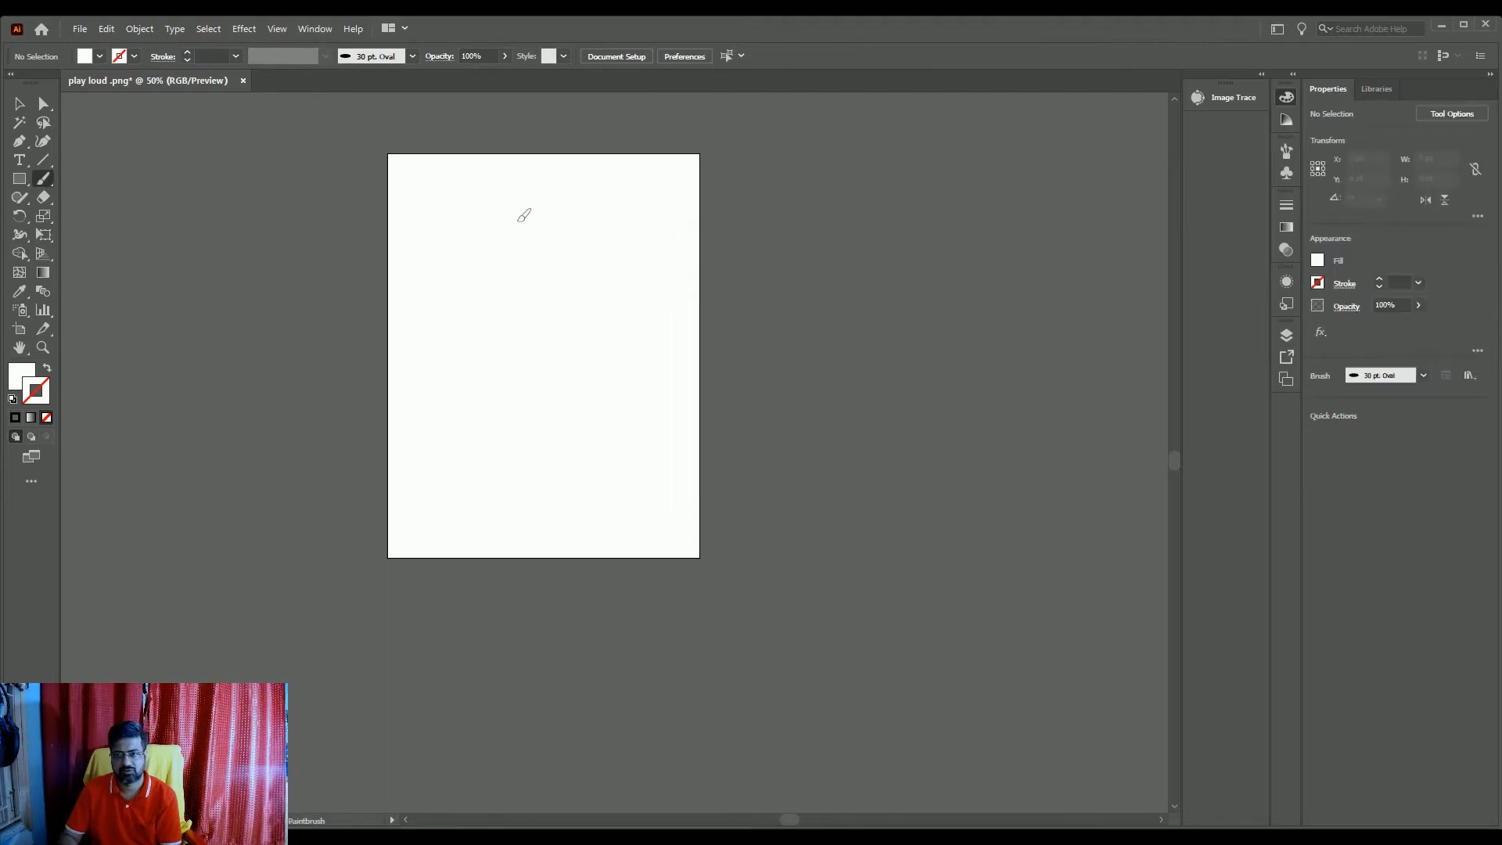
{"action": "left_click", "coordinate": [14, 416]}
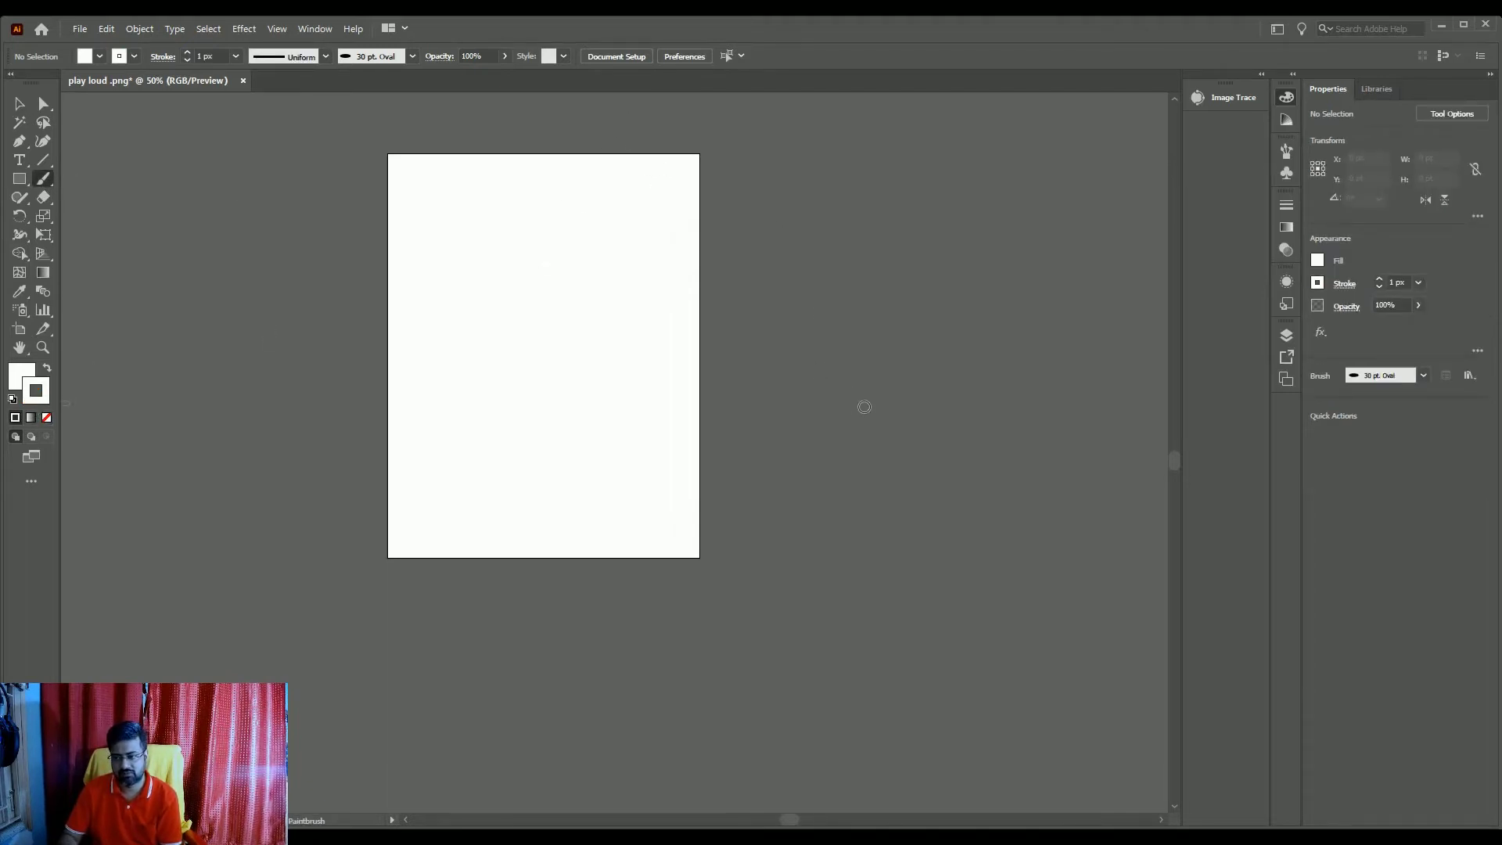
{"action": "key", "text": "d"}
{"action": "mouse_move", "coordinate": [564, 268]}
{"action": "left_mouse_down"}
{"action": "mouse_move", "coordinate": [591, 313]}
{"action": "mouse_move", "coordinate": [575, 334]}
{"action": "left_mouse_up"}
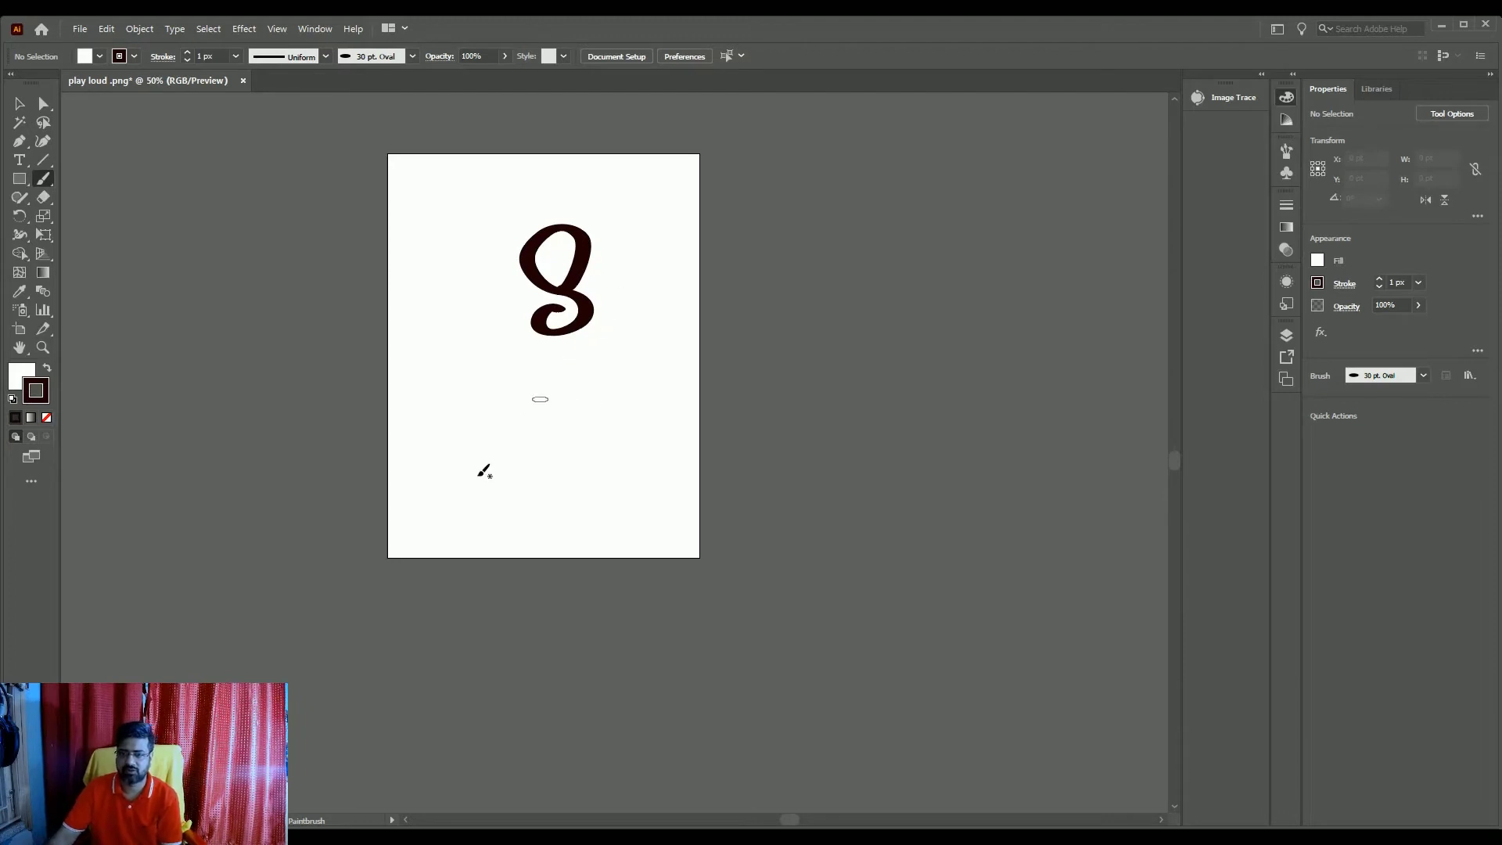
{"action": "mouse_move", "coordinate": [471, 404]}
{"action": "left_mouse_down"}
{"action": "mouse_move", "coordinate": [520, 446]}
{"action": "mouse_move", "coordinate": [571, 431]}
{"action": "mouse_move", "coordinate": [622, 351]}
{"action": "mouse_move", "coordinate": [730, 313]}
{"action": "mouse_move", "coordinate": [745, 343]}
{"action": "left_mouse_up"}
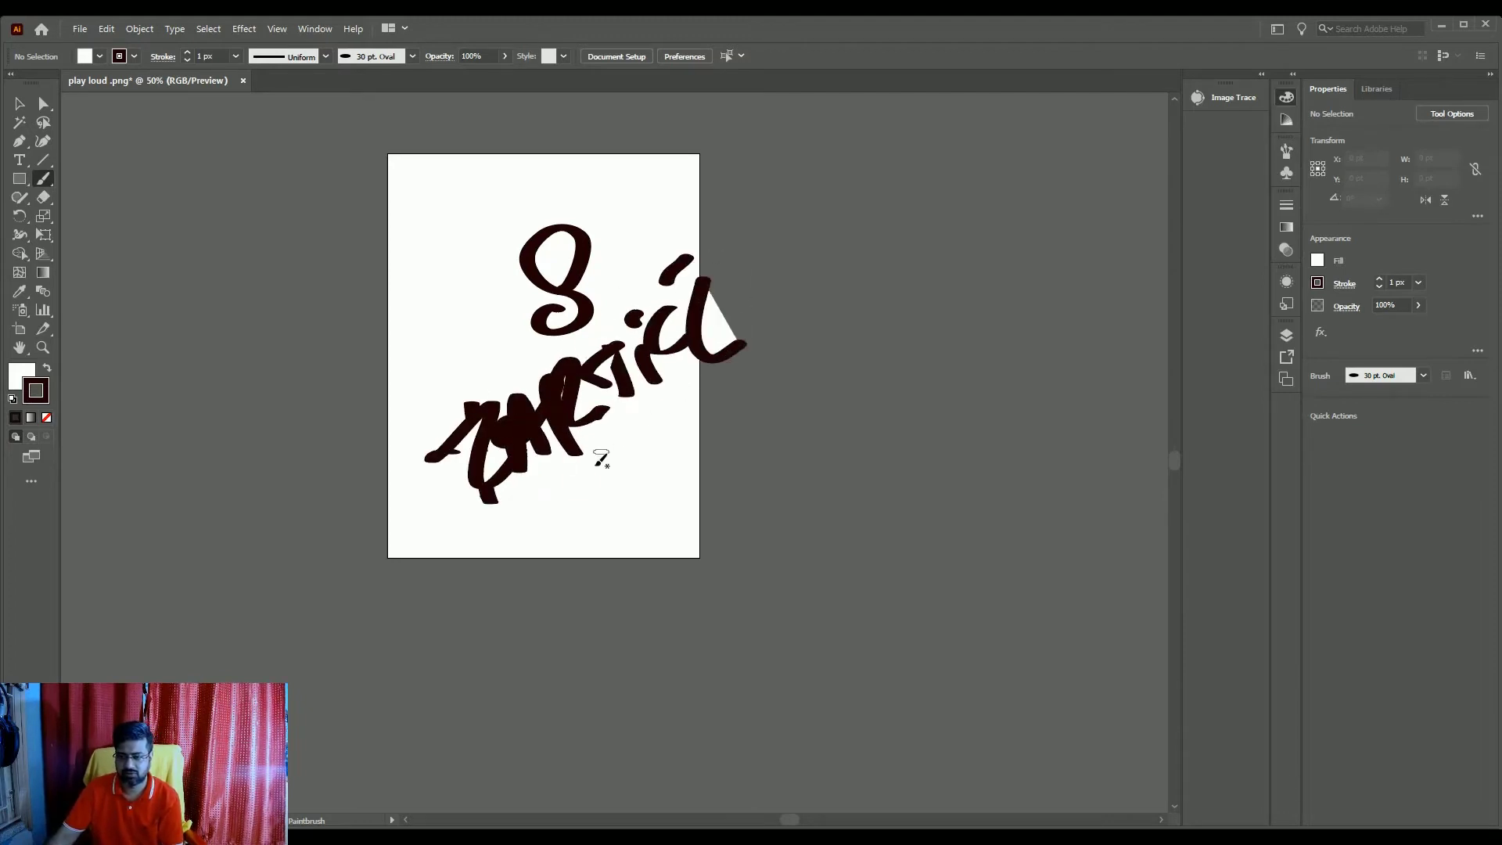
Set the fill to none and paint test scribbles, a diagonal line, two hearts and a vertical line.
{"action": "left_click", "coordinate": [21, 378]}
{"action": "left_click", "coordinate": [46, 418]}
{"action": "left_click_drag", "start_coordinate": [562, 469], "coordinate": [572, 541]}
{"action": "left_click_drag", "start_coordinate": [611, 470], "coordinate": [605, 472]}
{"action": "mouse_move", "coordinate": [534, 499]}
{"action": "left_mouse_down"}
{"action": "mouse_move", "coordinate": [632, 505]}
{"action": "mouse_move", "coordinate": [688, 405]}
{"action": "left_mouse_up"}
{"action": "left_click_drag", "start_coordinate": [628, 470], "coordinate": [751, 417]}
{"action": "left_click", "coordinate": [793, 409]}
{"action": "mouse_move", "coordinate": [596, 566]}
{"action": "left_mouse_down"}
{"action": "mouse_move", "coordinate": [842, 413]}
{"action": "mouse_move", "coordinate": [824, 455]}
{"action": "left_mouse_up"}
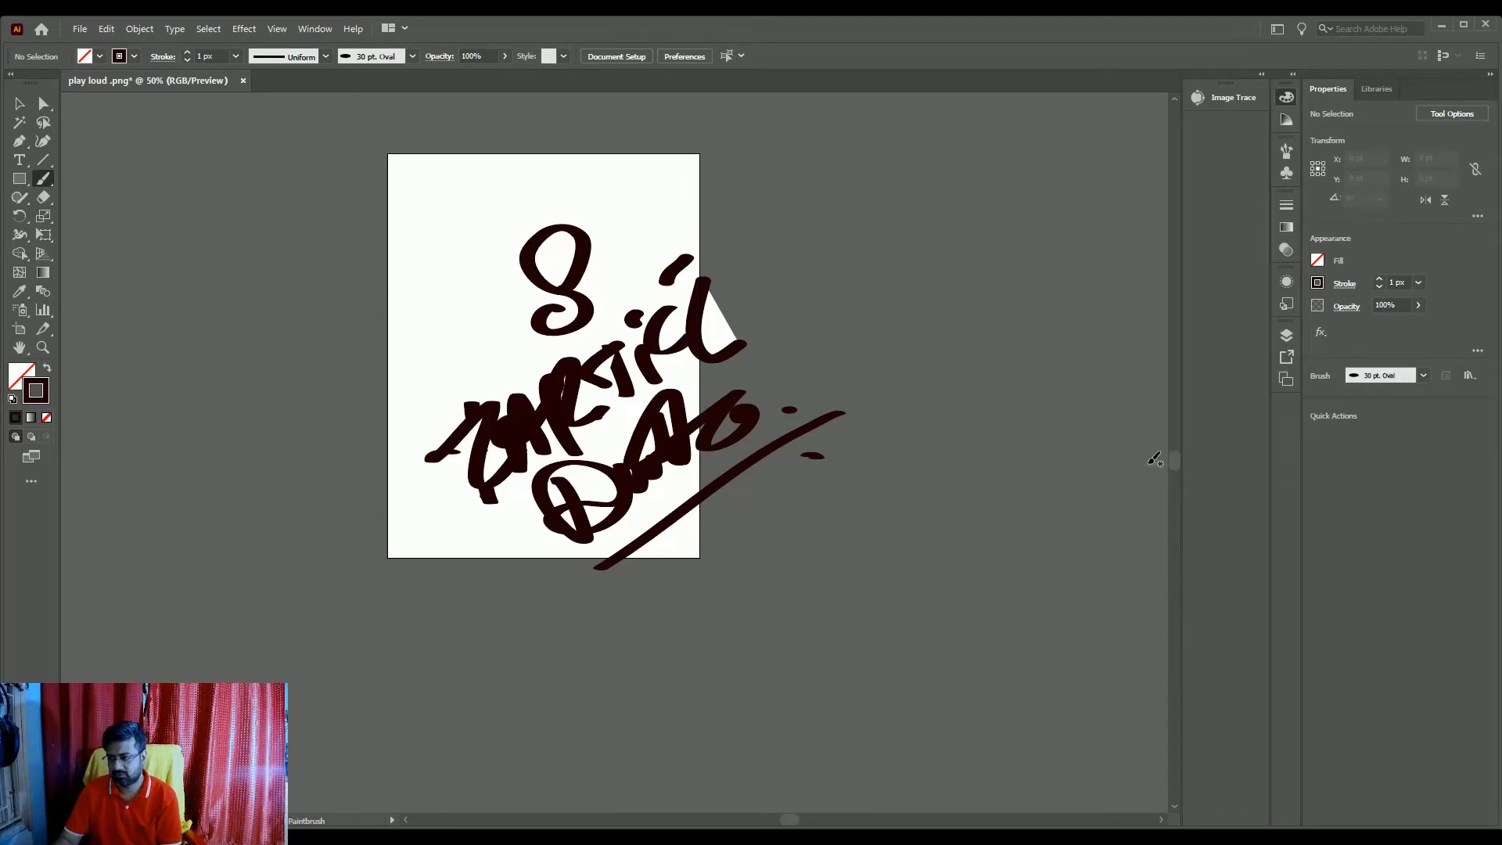
{"action": "left_click_drag", "start_coordinate": [413, 226], "coordinate": [699, 221]}
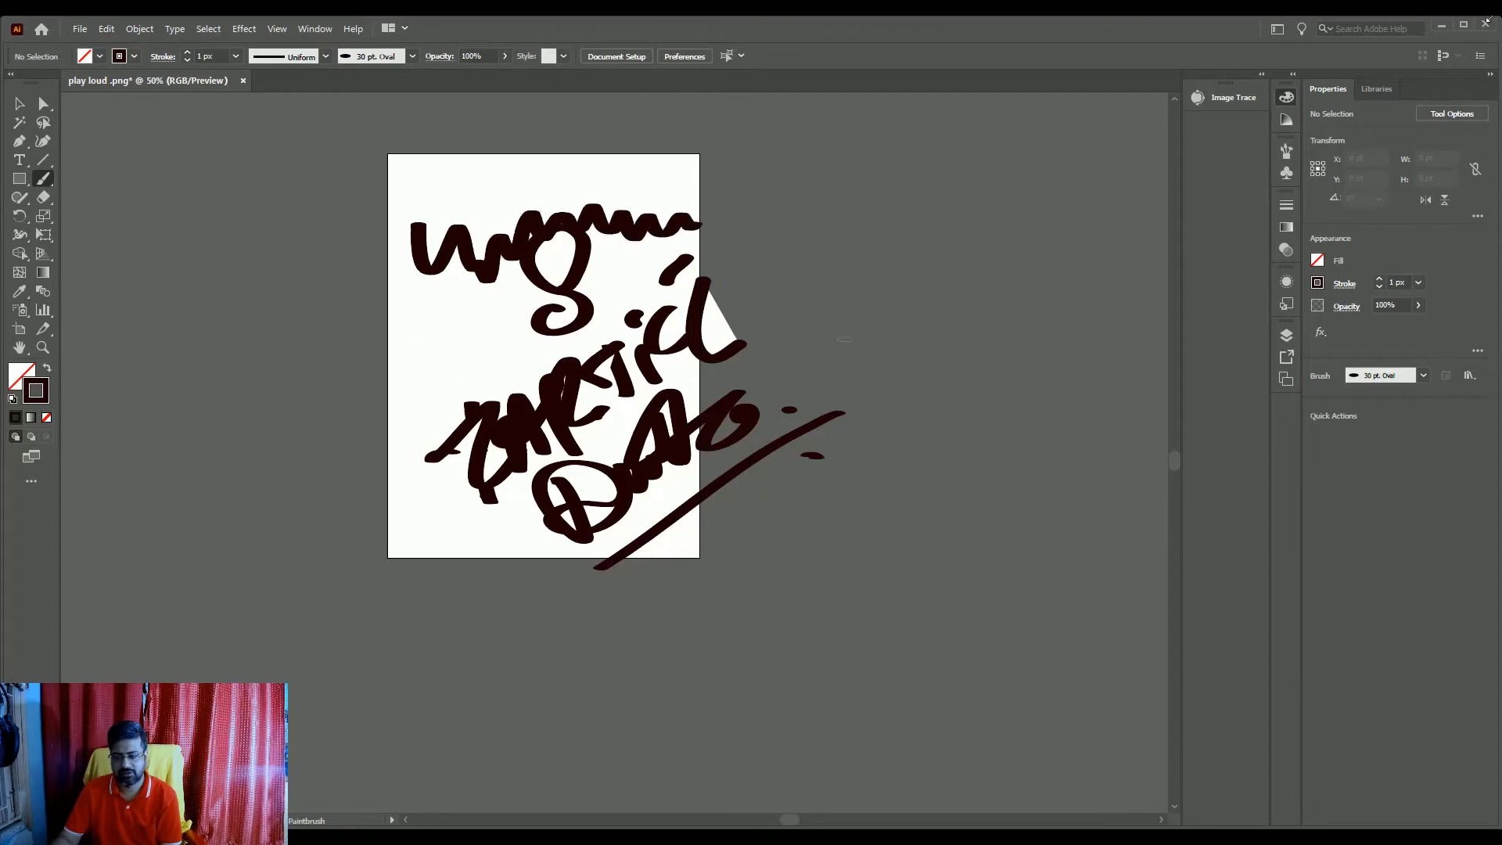
{"action": "left_click_drag", "start_coordinate": [434, 308], "coordinate": [474, 385]}
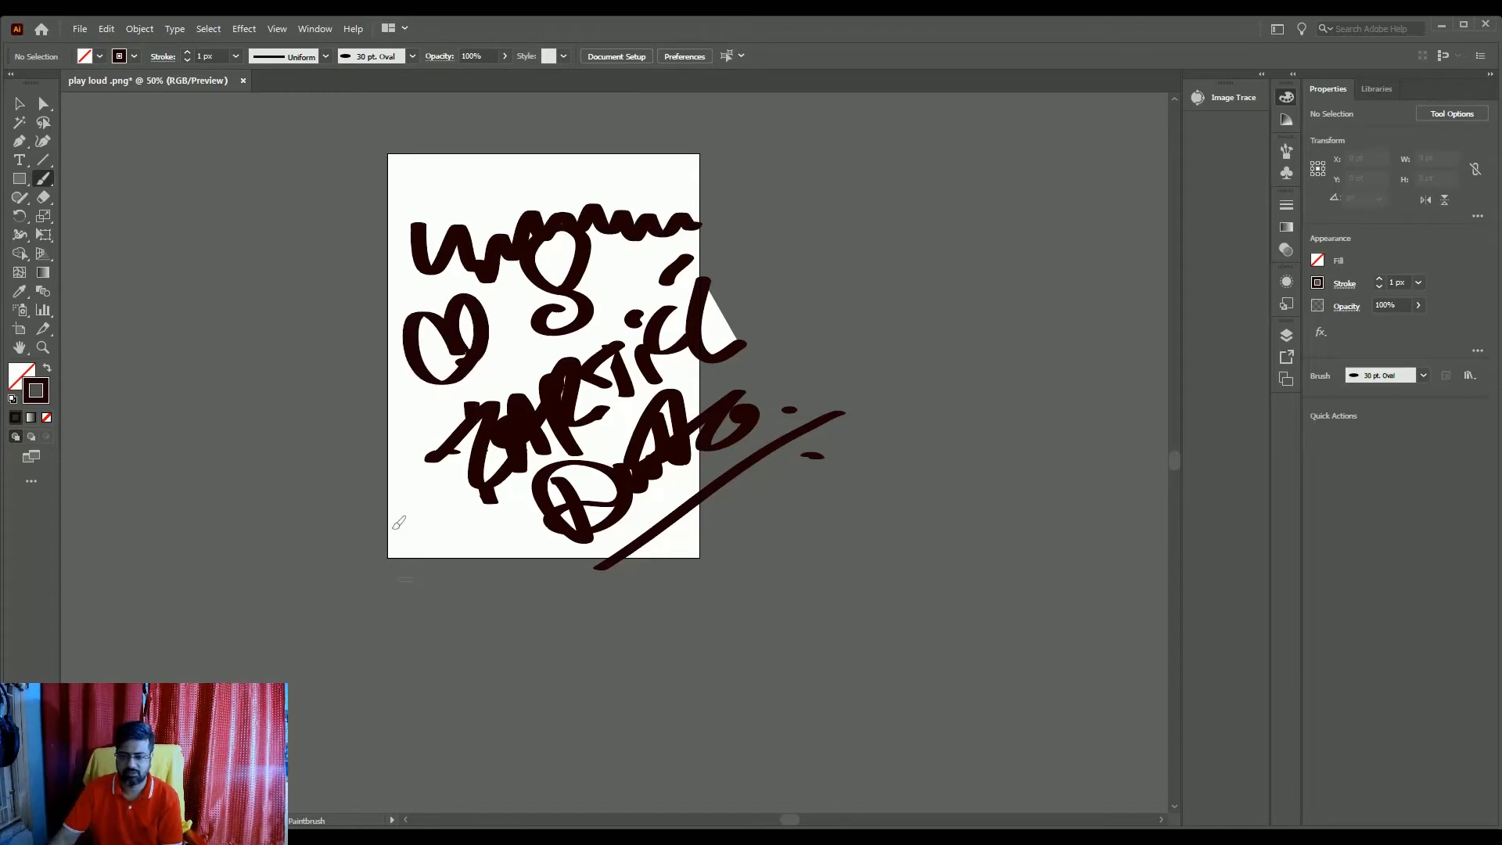
{"action": "left_click_drag", "start_coordinate": [411, 506], "coordinate": [448, 601]}
{"action": "left_click_drag", "start_coordinate": [343, 170], "coordinate": [352, 540]}
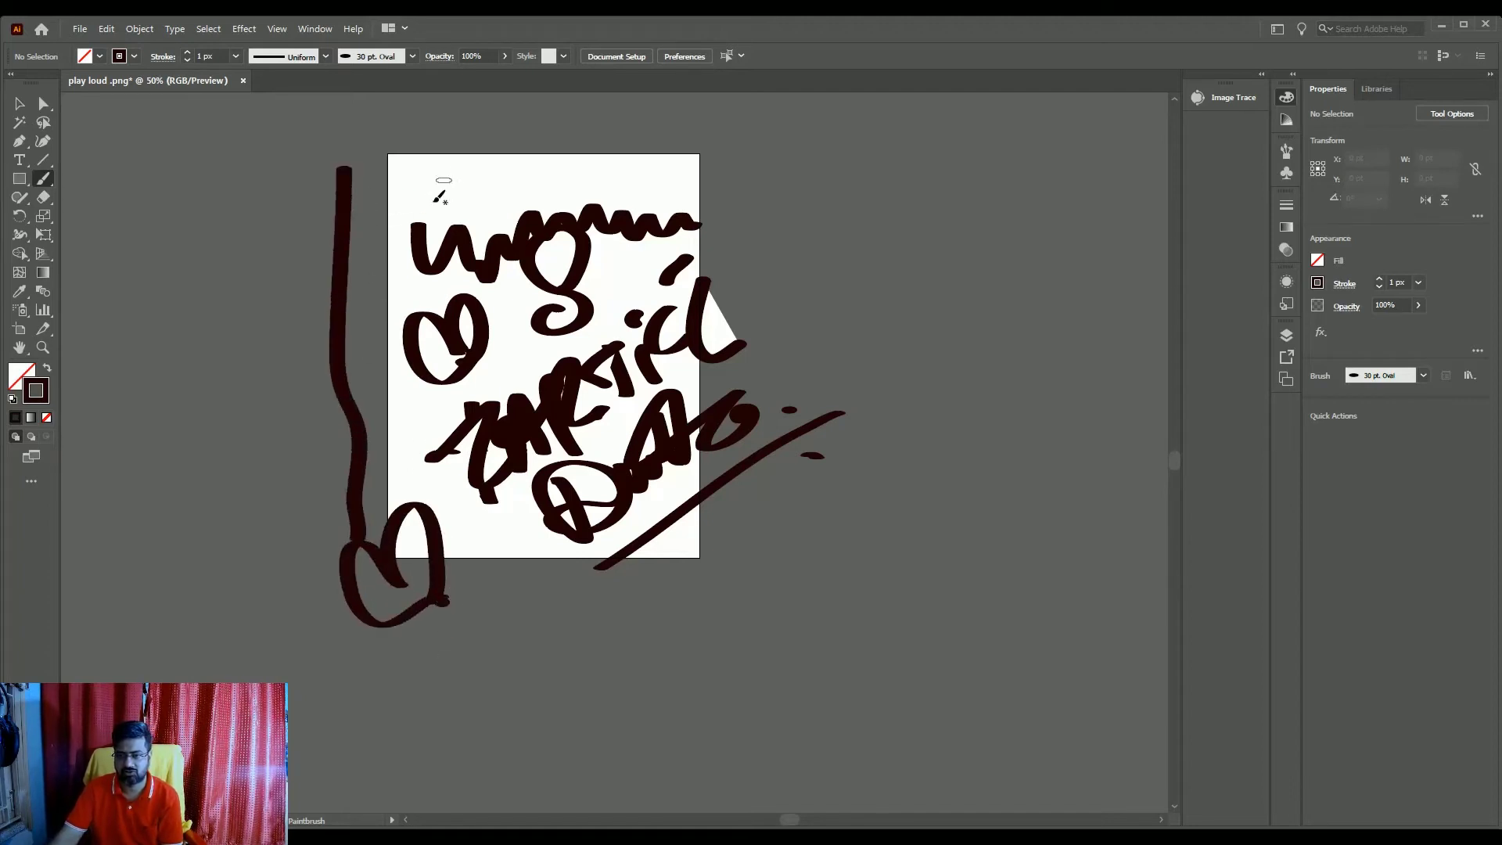
Select all the test strokes and delete them.
{"action": "left_click", "coordinate": [18, 105]}
{"action": "key", "text": "ctrl+a"}
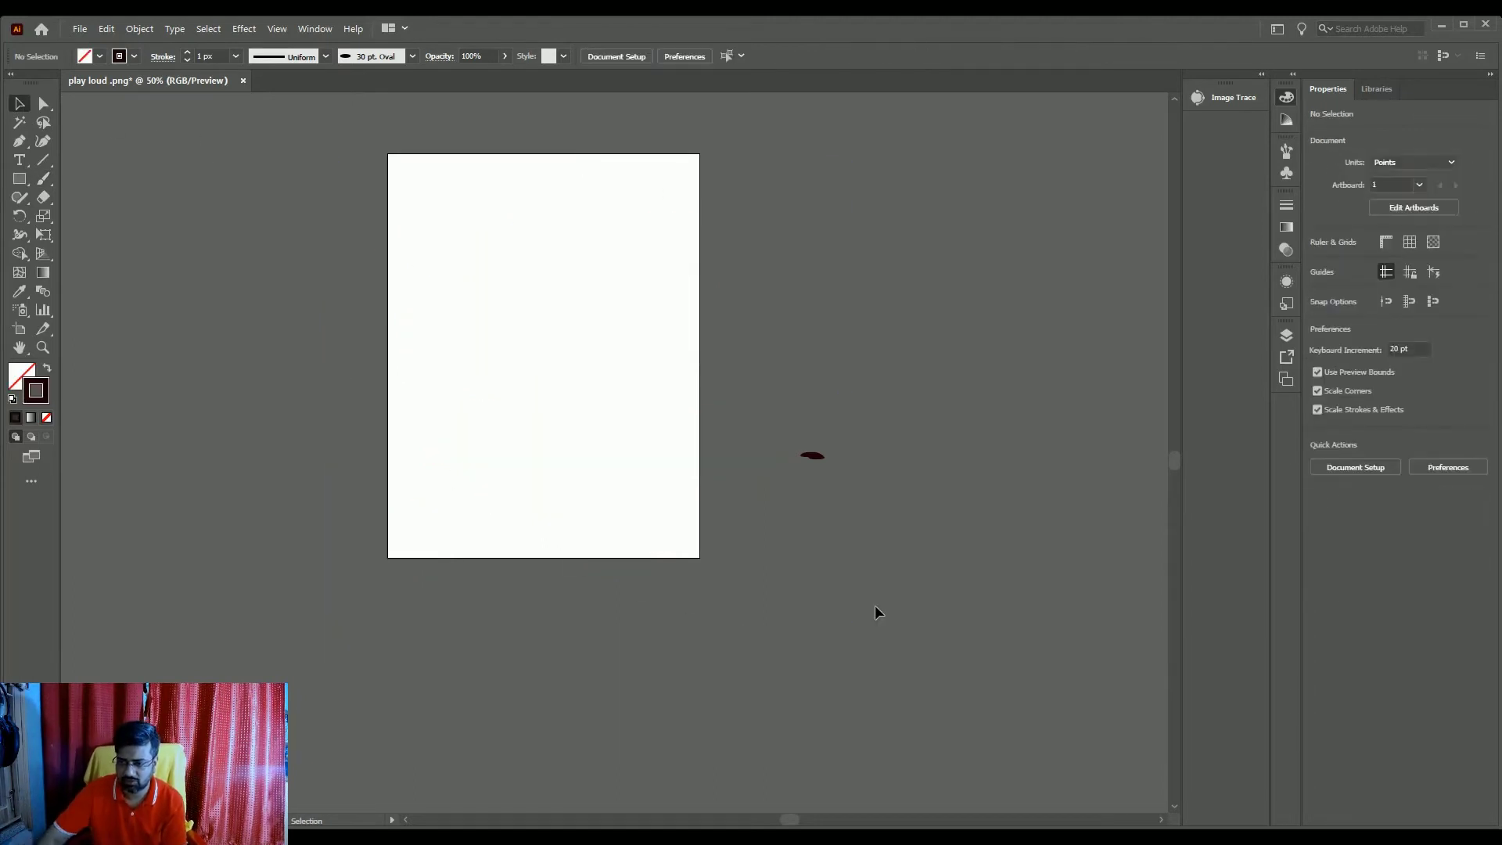
{"action": "left_click", "coordinate": [812, 456]}
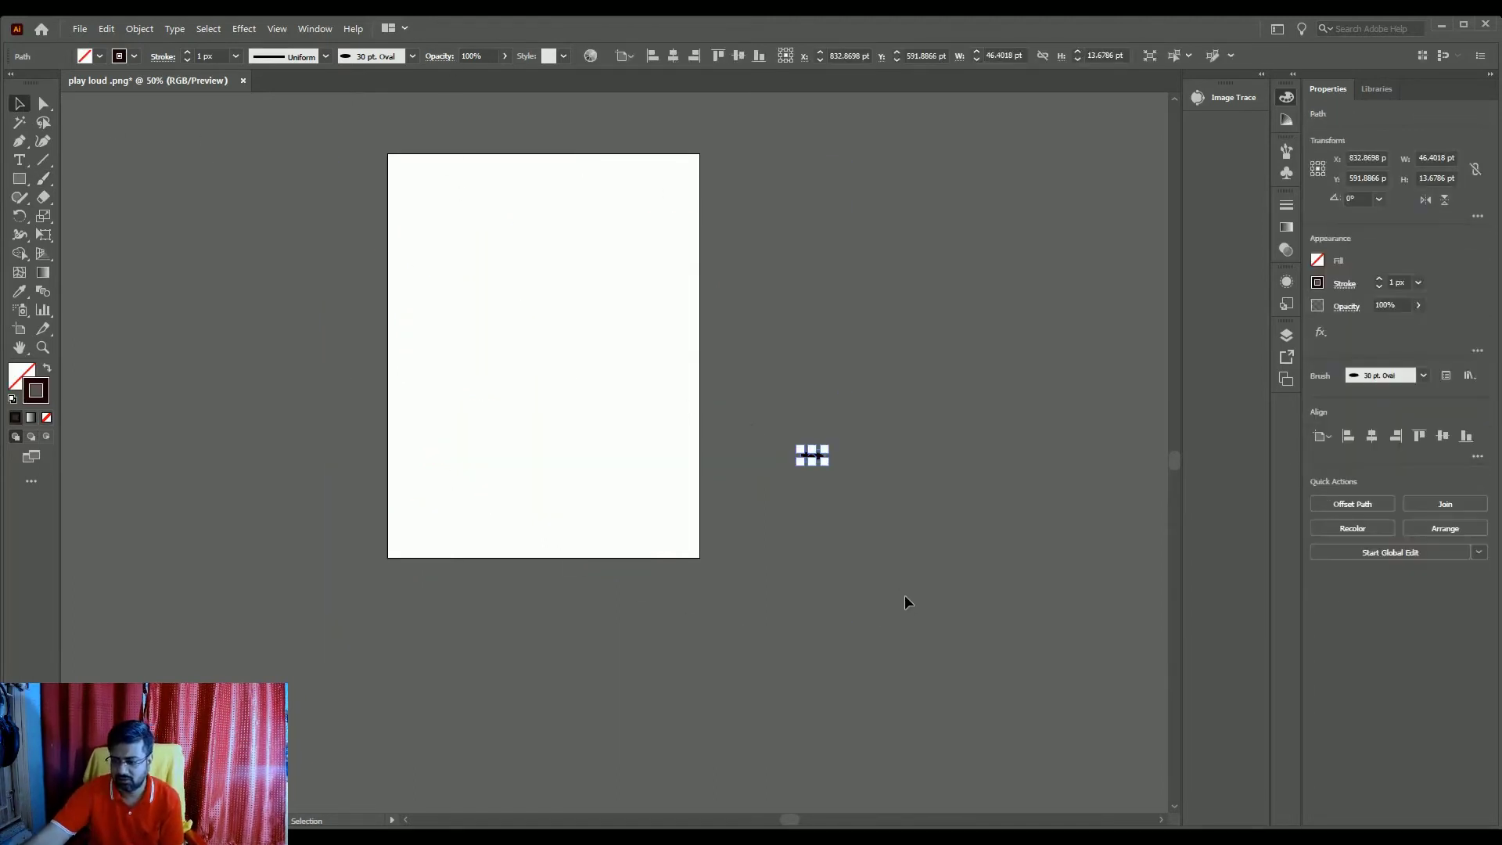
{"action": "key", "text": "Delete"}
Letter 'Cool!' with the Paintbrush, adding a long diagonal underline and an accent stroke.
{"action": "left_click", "coordinate": [43, 178]}
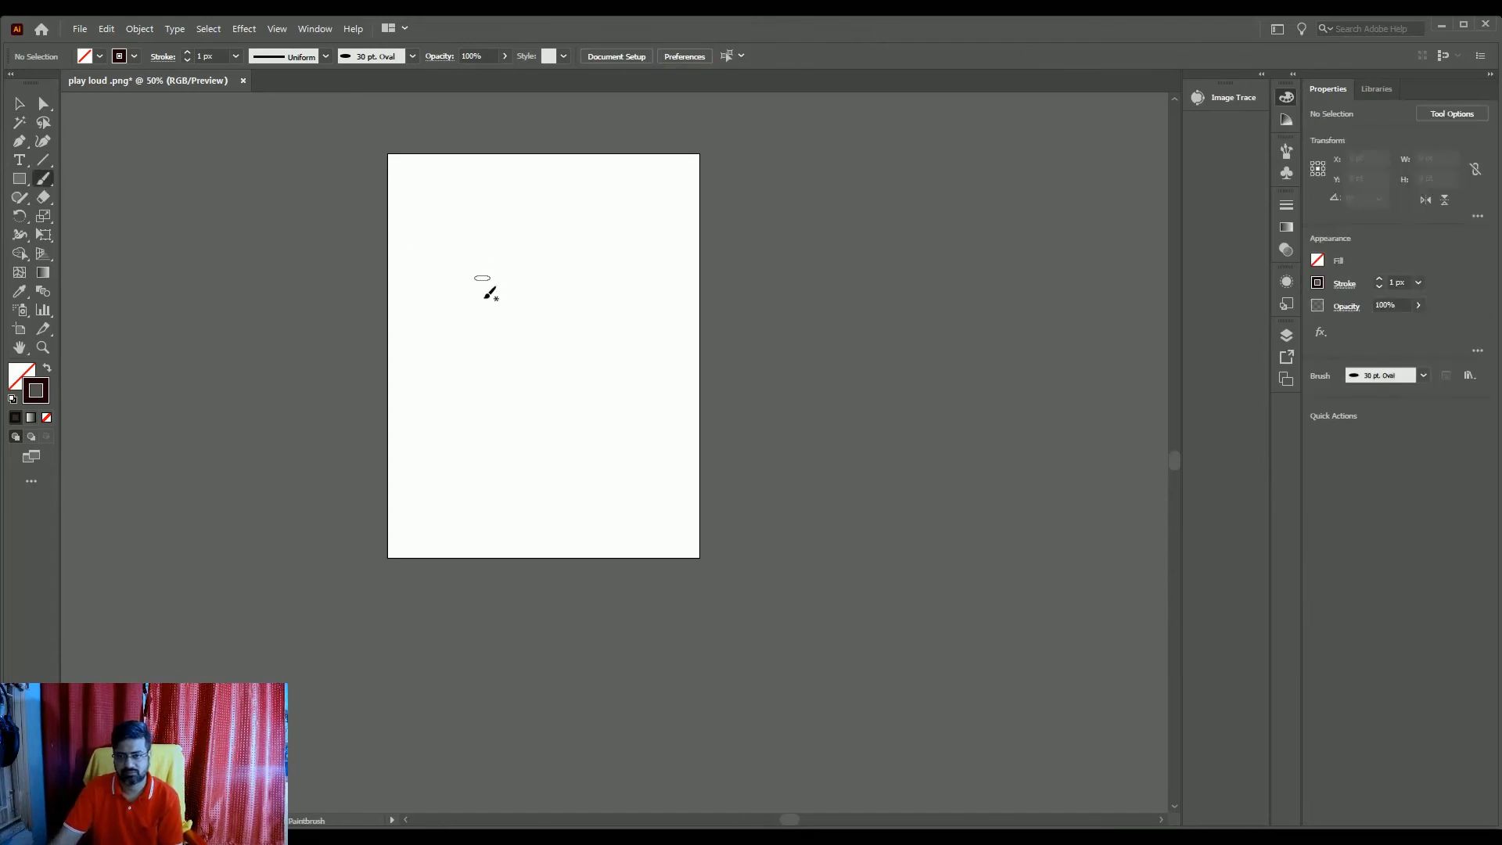
{"action": "left_click_drag", "start_coordinate": [482, 311], "coordinate": [552, 355]}
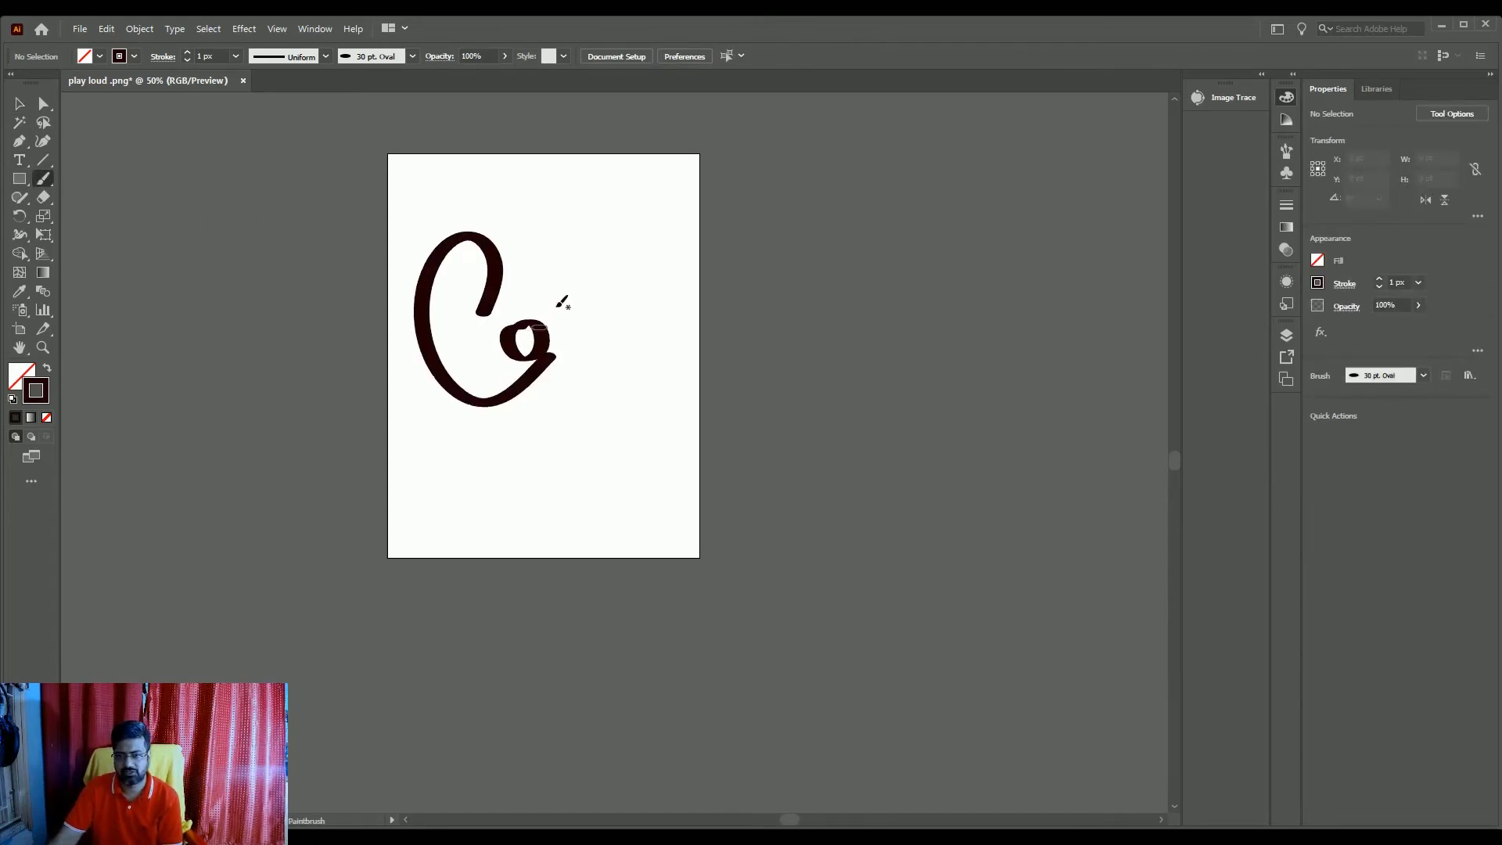
{"action": "left_click_drag", "start_coordinate": [560, 297], "coordinate": [587, 296]}
{"action": "left_click_drag", "start_coordinate": [566, 197], "coordinate": [616, 303]}
{"action": "left_click_drag", "start_coordinate": [473, 472], "coordinate": [669, 303]}
{"action": "left_click_drag", "start_coordinate": [524, 265], "coordinate": [564, 257]}
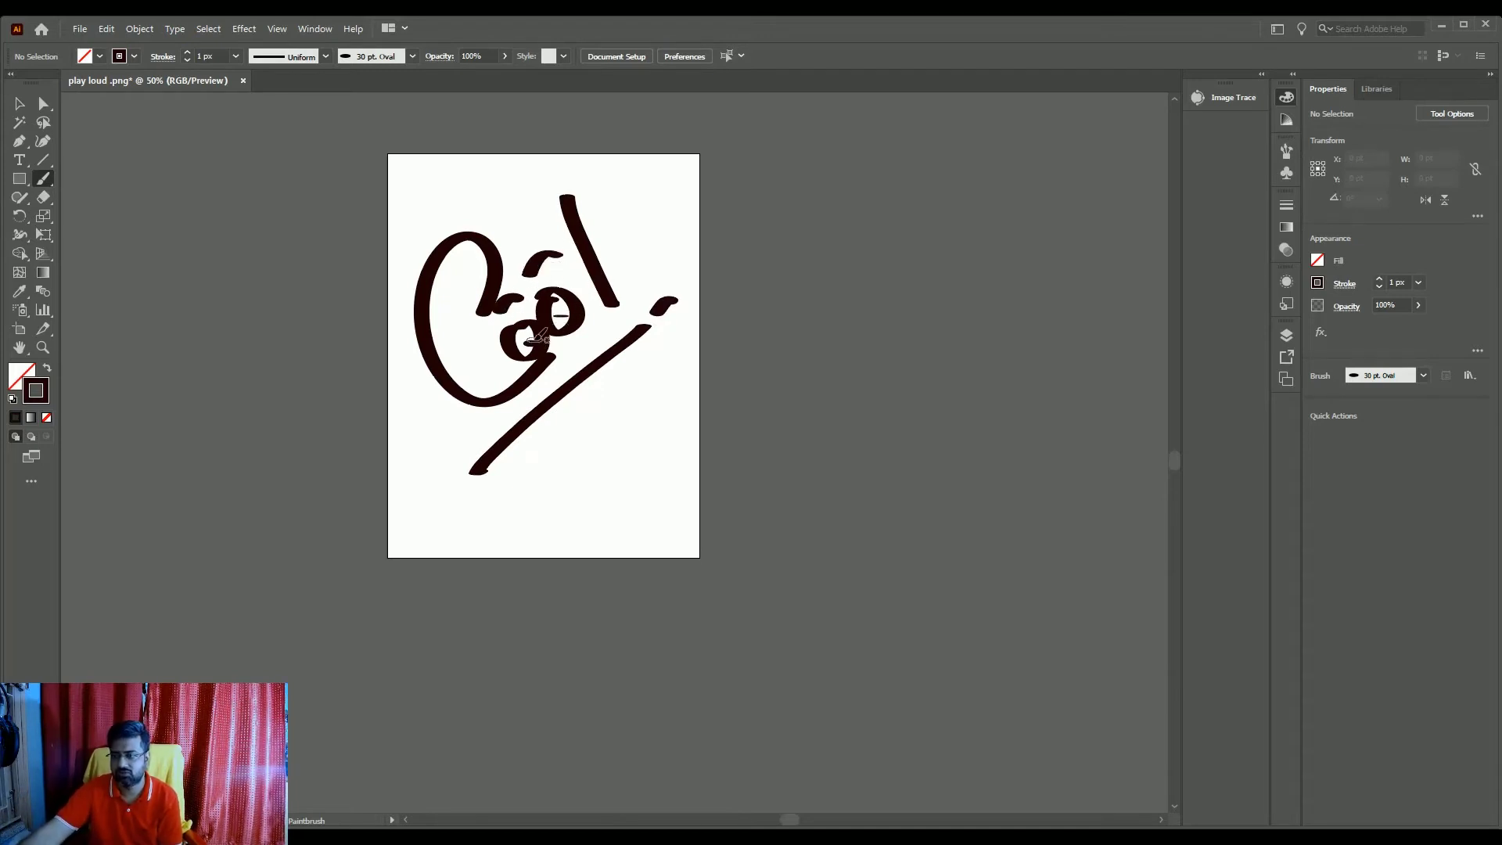
Select and delete all the 'Cool!' lettering strokes, returning to the Paintbrush.
{"action": "left_click", "coordinate": [20, 103]}
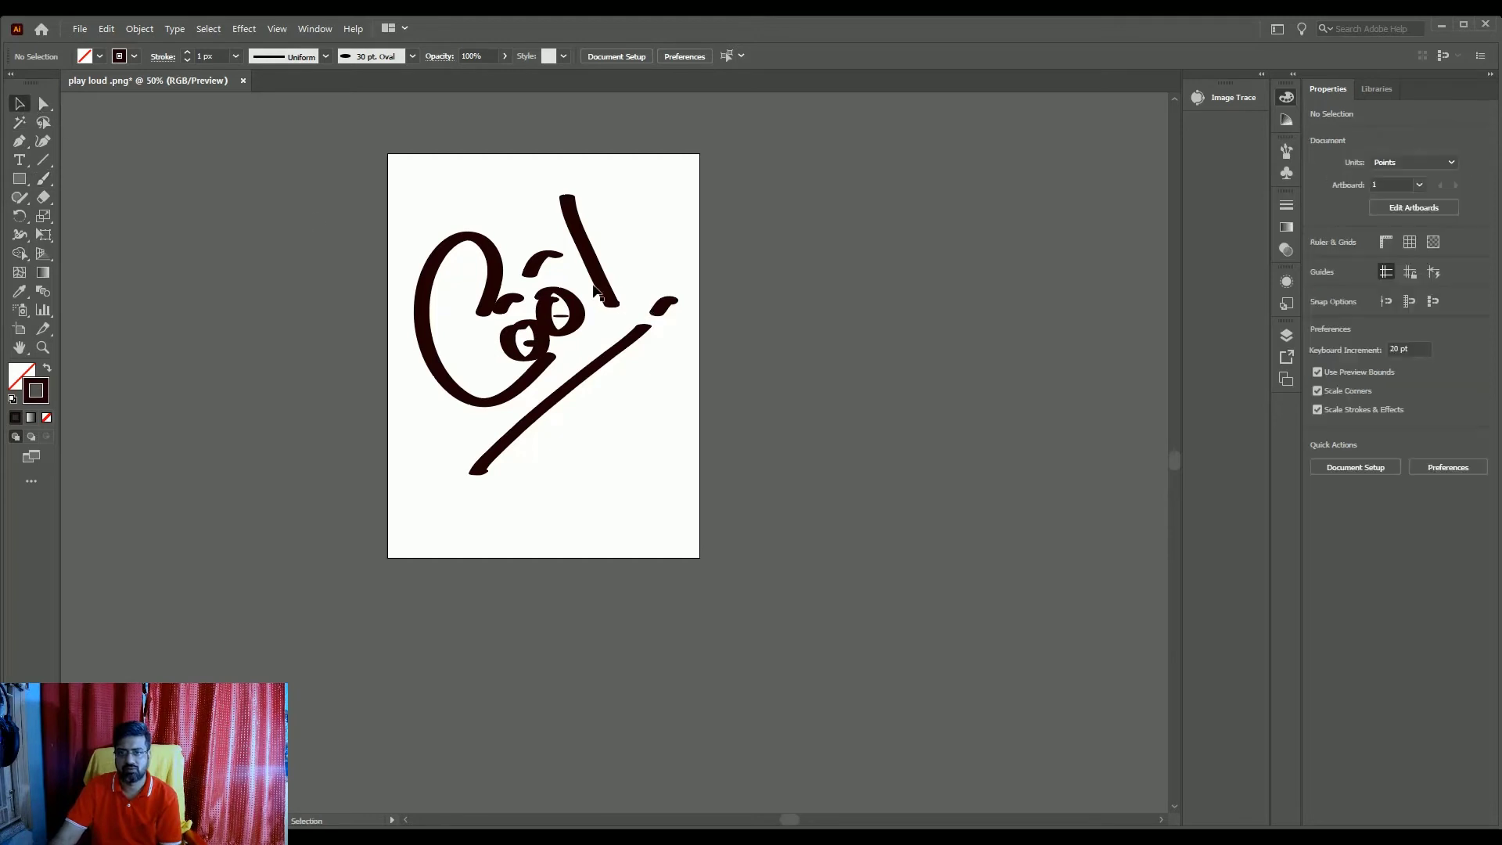
{"action": "key", "text": "ctrl+a"}
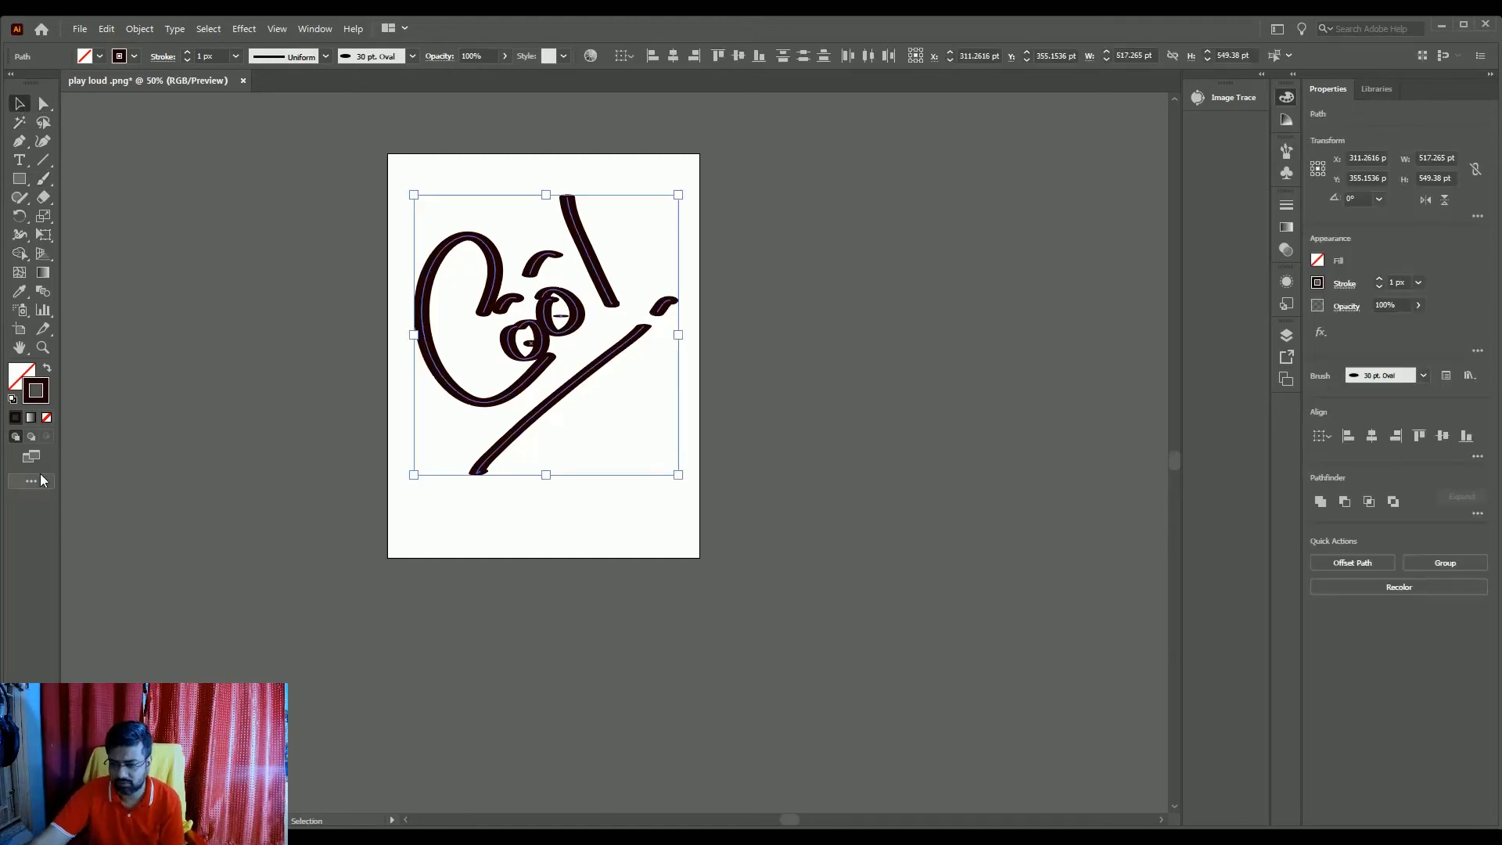
{"action": "key", "text": "Delete"}
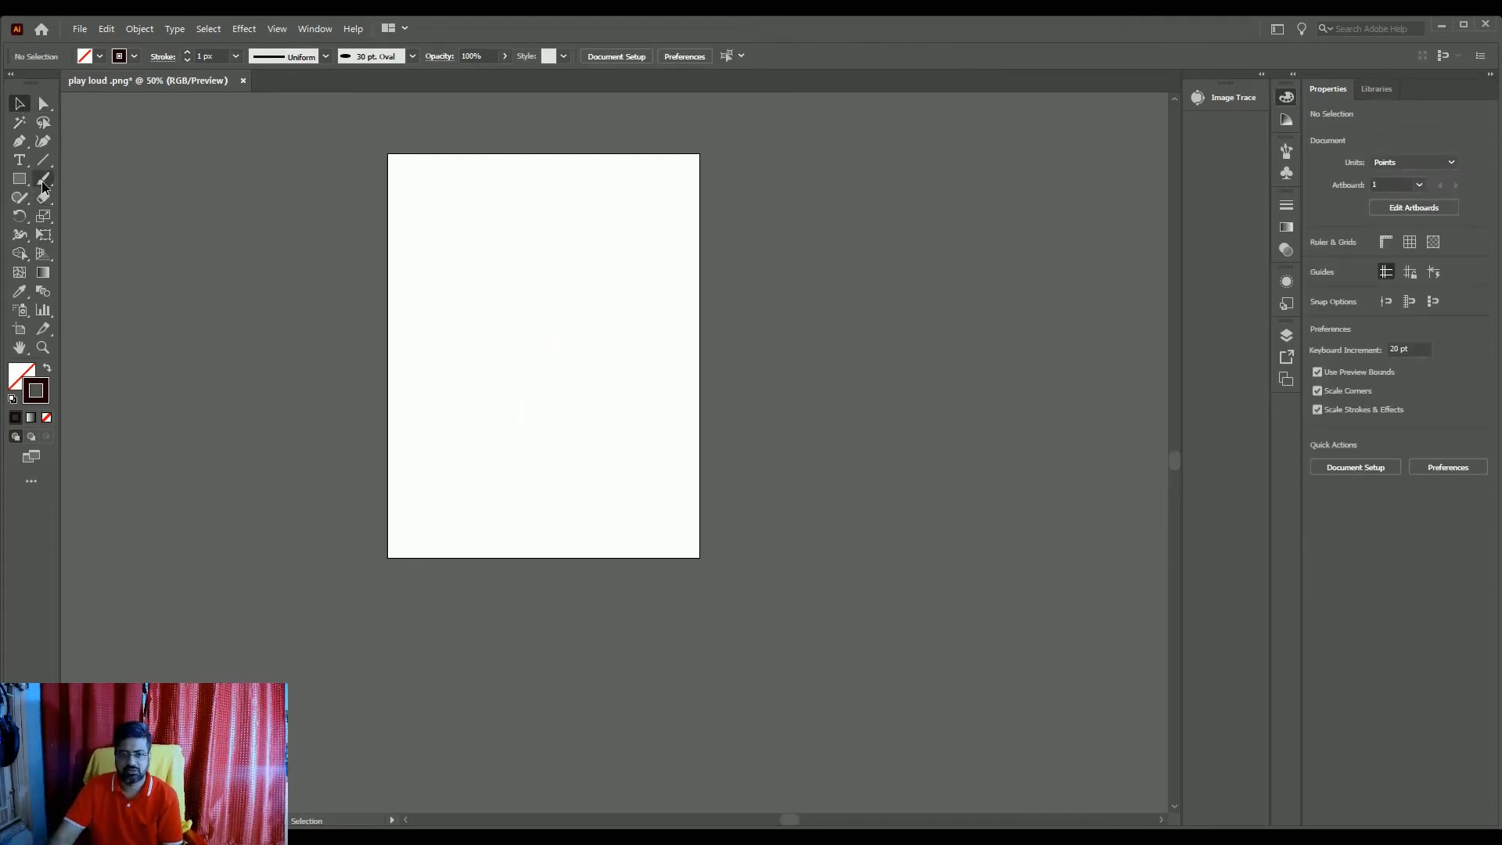
{"action": "left_click", "coordinate": [44, 180]}
Dab a small test oval mark, undo it, and paint a short test stroke.
{"action": "left_click", "coordinate": [503, 253]}
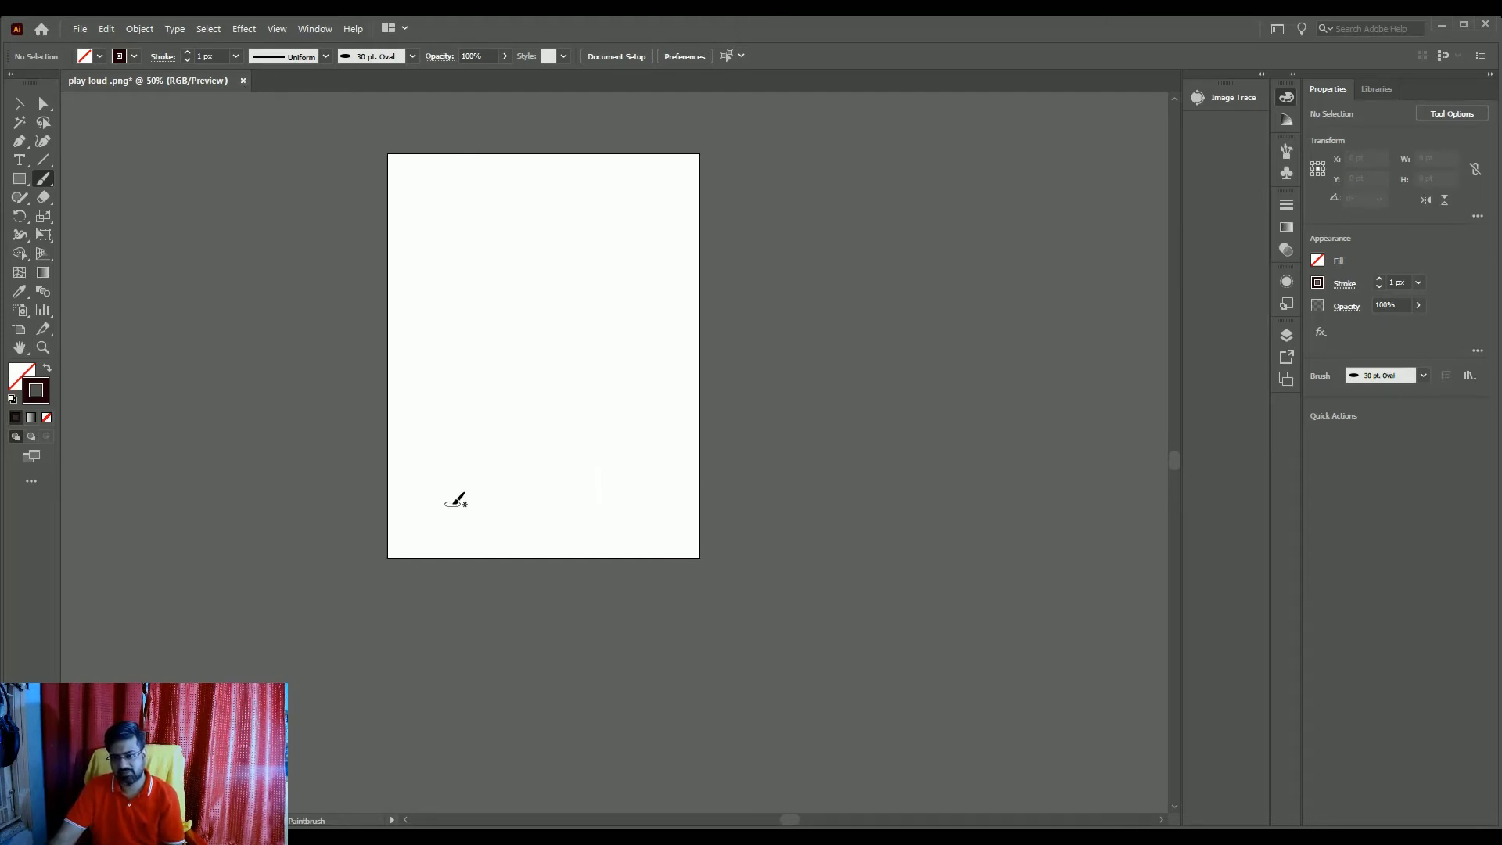
{"action": "left_click", "coordinate": [599, 447]}
{"action": "scroll", "coordinate": [614, 469], "scroll_direction": "up", "scroll_amount": 2}
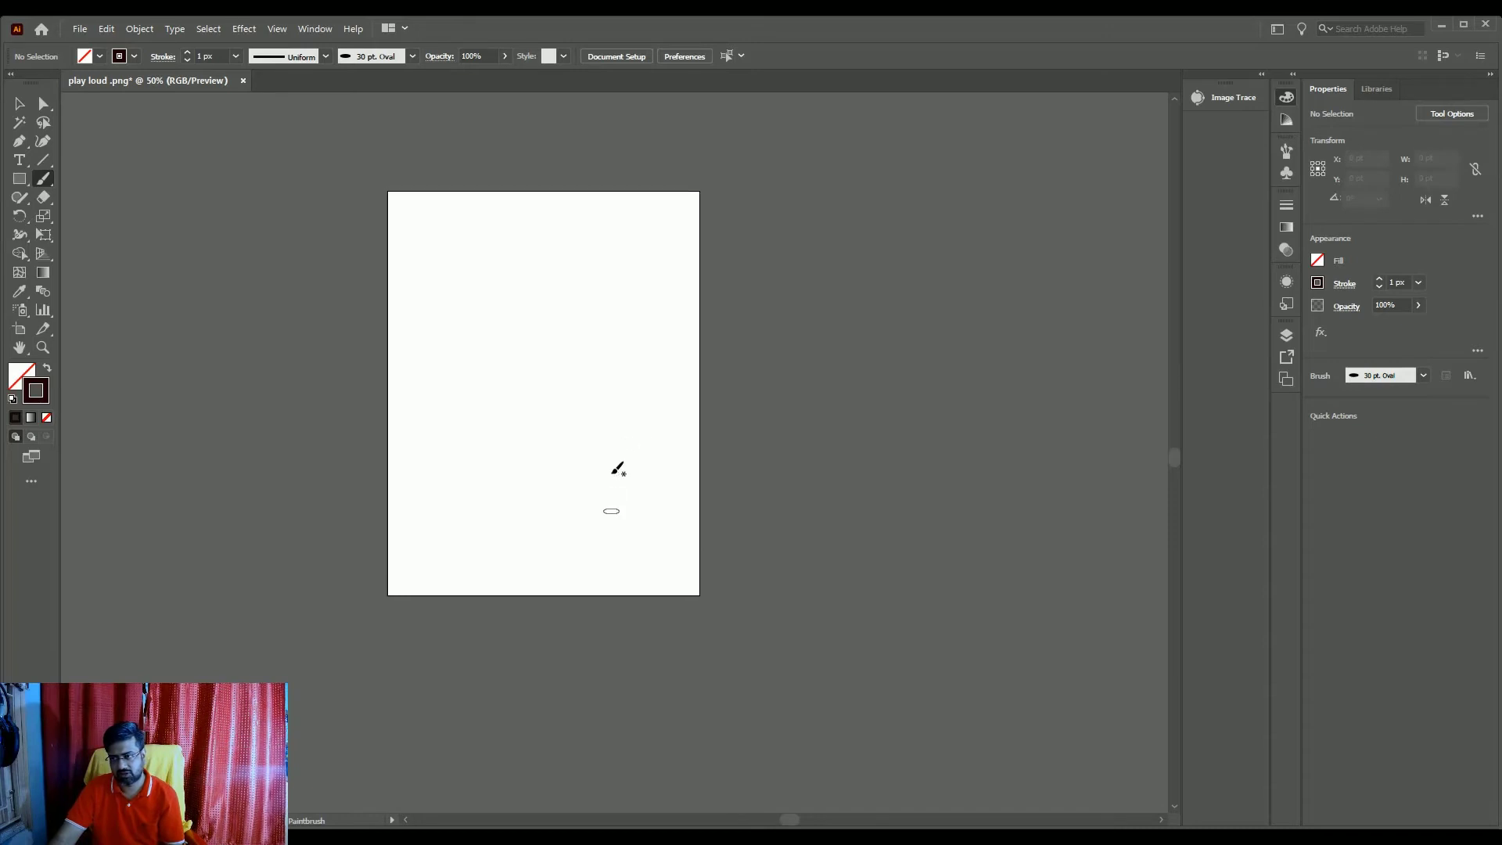
{"action": "scroll", "coordinate": [617, 470], "scroll_direction": "up", "scroll_amount": 1}
{"action": "scroll", "coordinate": [617, 471], "scroll_direction": "up", "scroll_amount": 1}
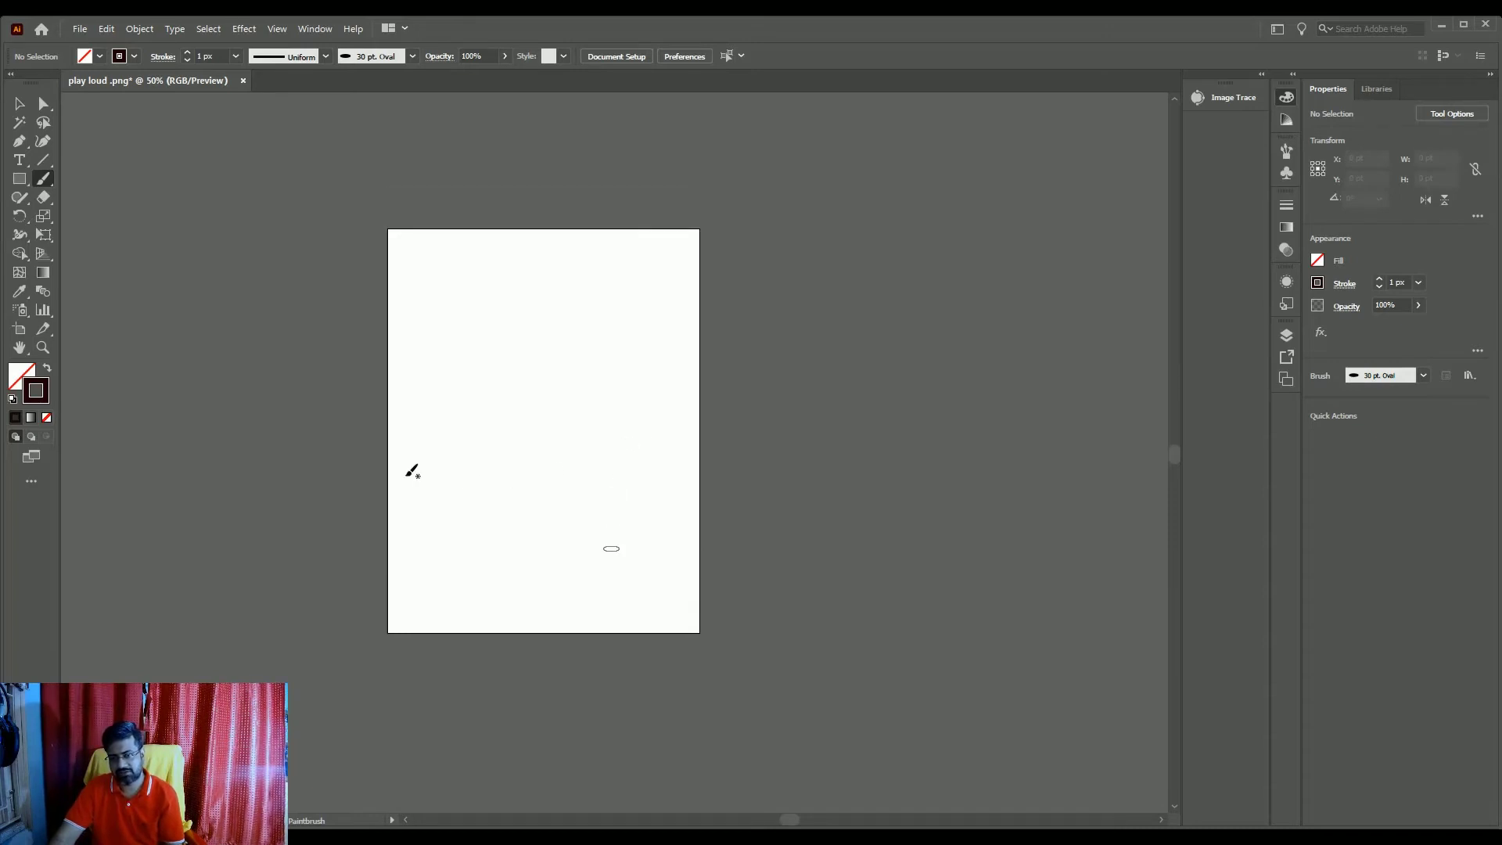
{"action": "key", "text": "ctrl+z"}
{"action": "left_click_drag", "start_coordinate": [482, 375], "coordinate": [502, 370]}
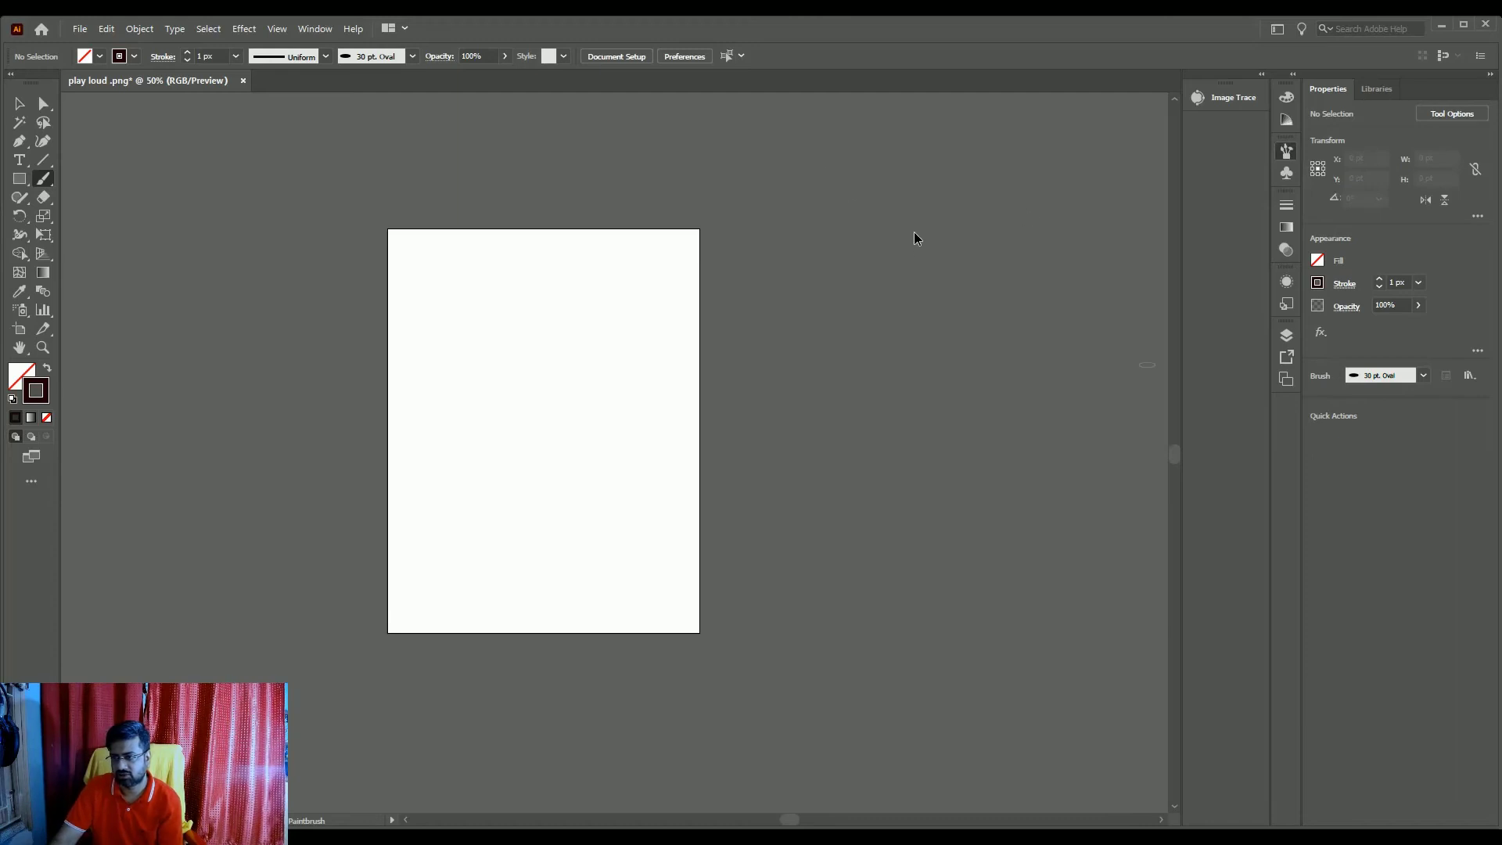
Paint four curved charcoal strokes, two thin grey strokes and one thick blue stroke.
{"action": "left_click_drag", "start_coordinate": [484, 284], "coordinate": [642, 524]}
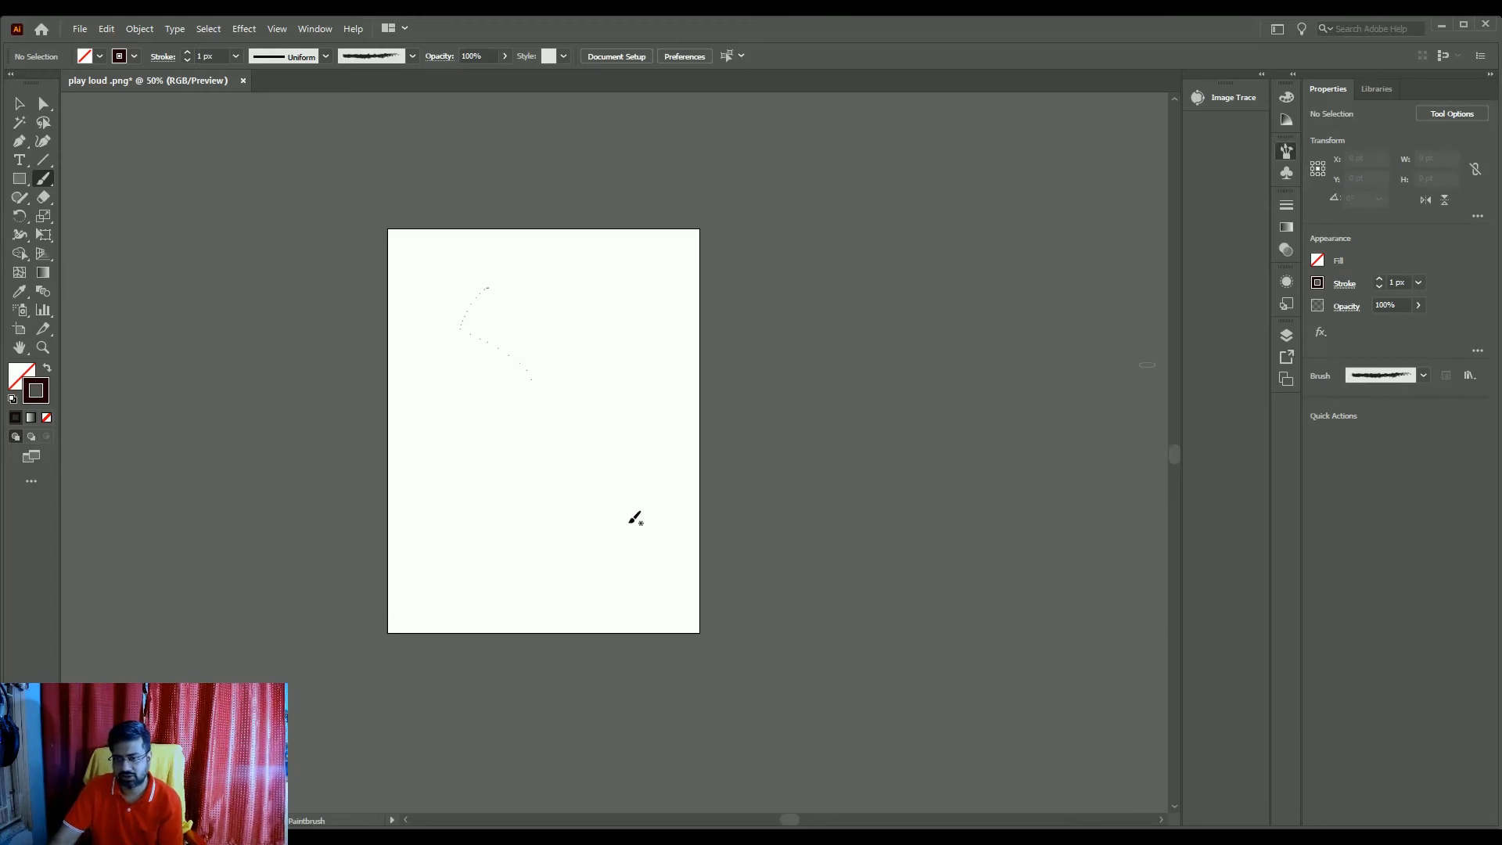
{"action": "left_click_drag", "start_coordinate": [531, 298], "coordinate": [605, 536]}
{"action": "left_click_drag", "start_coordinate": [596, 310], "coordinate": [708, 531]}
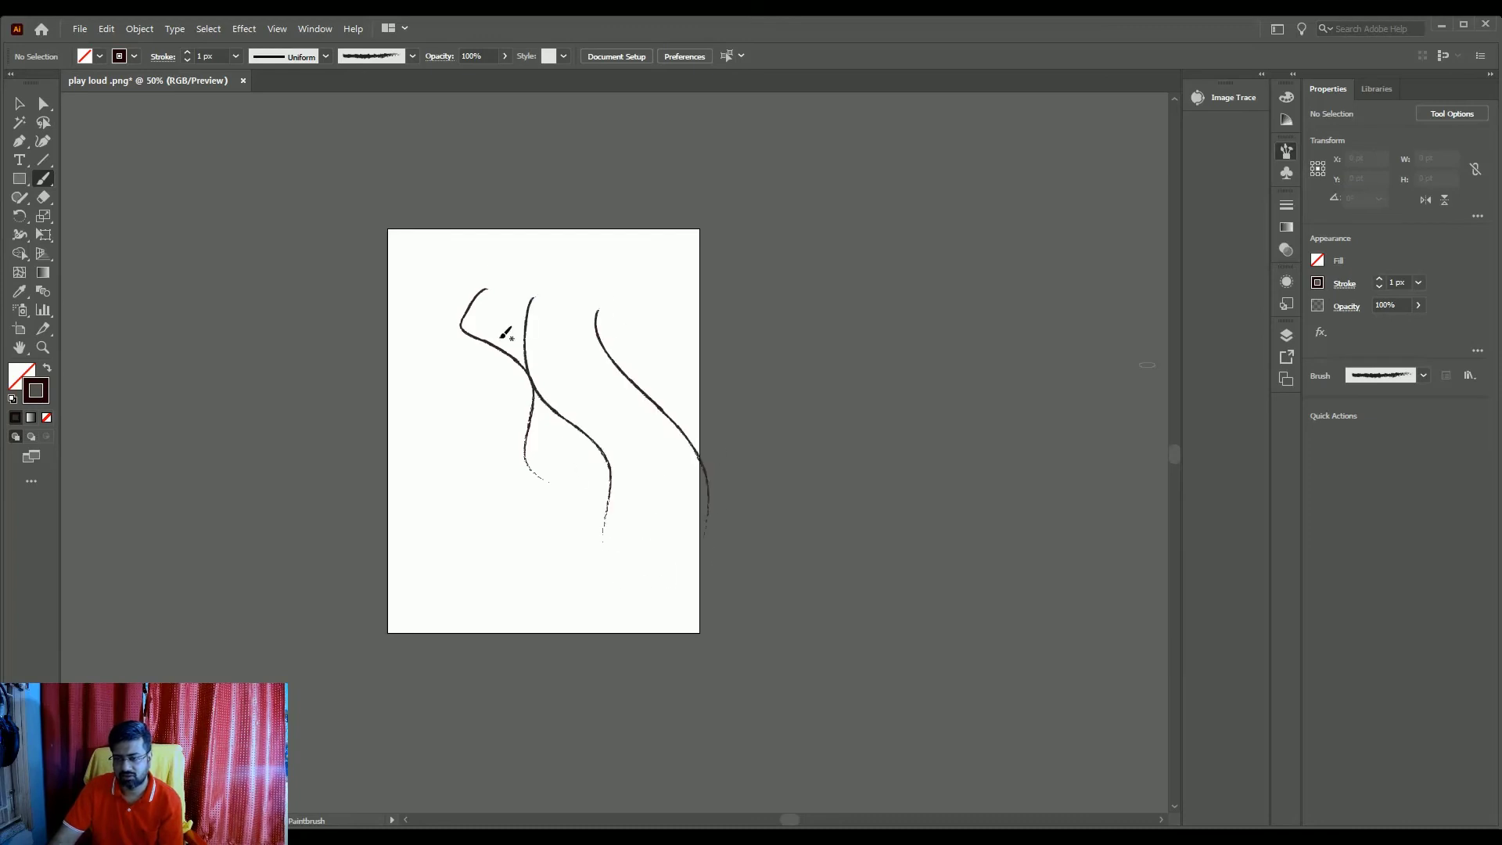
{"action": "left_click_drag", "start_coordinate": [460, 251], "coordinate": [569, 581]}
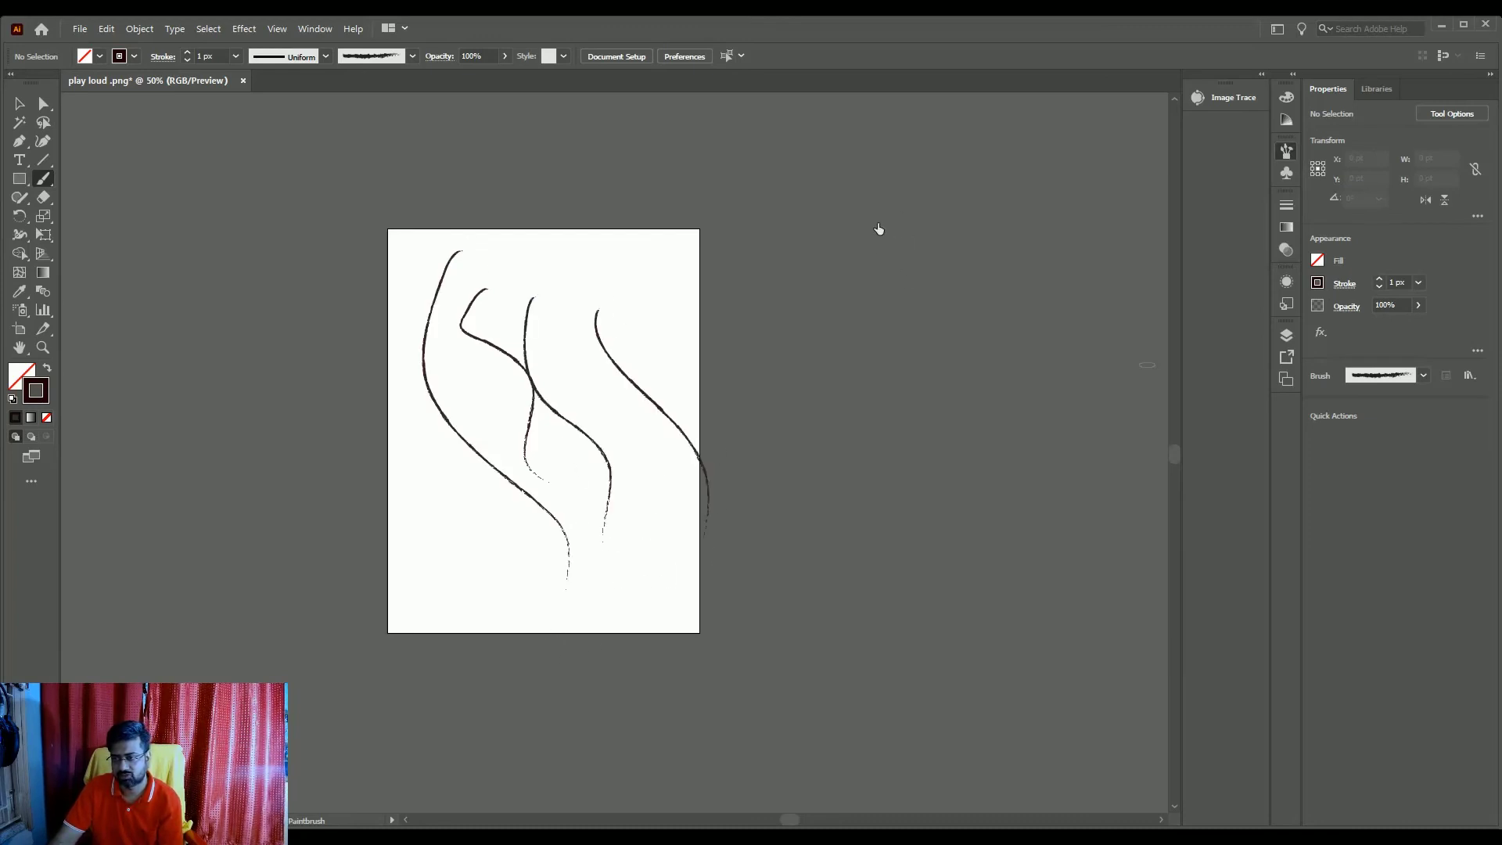
{"action": "left_click_drag", "start_coordinate": [633, 309], "coordinate": [746, 423]}
{"action": "left_click_drag", "start_coordinate": [635, 277], "coordinate": [740, 419]}
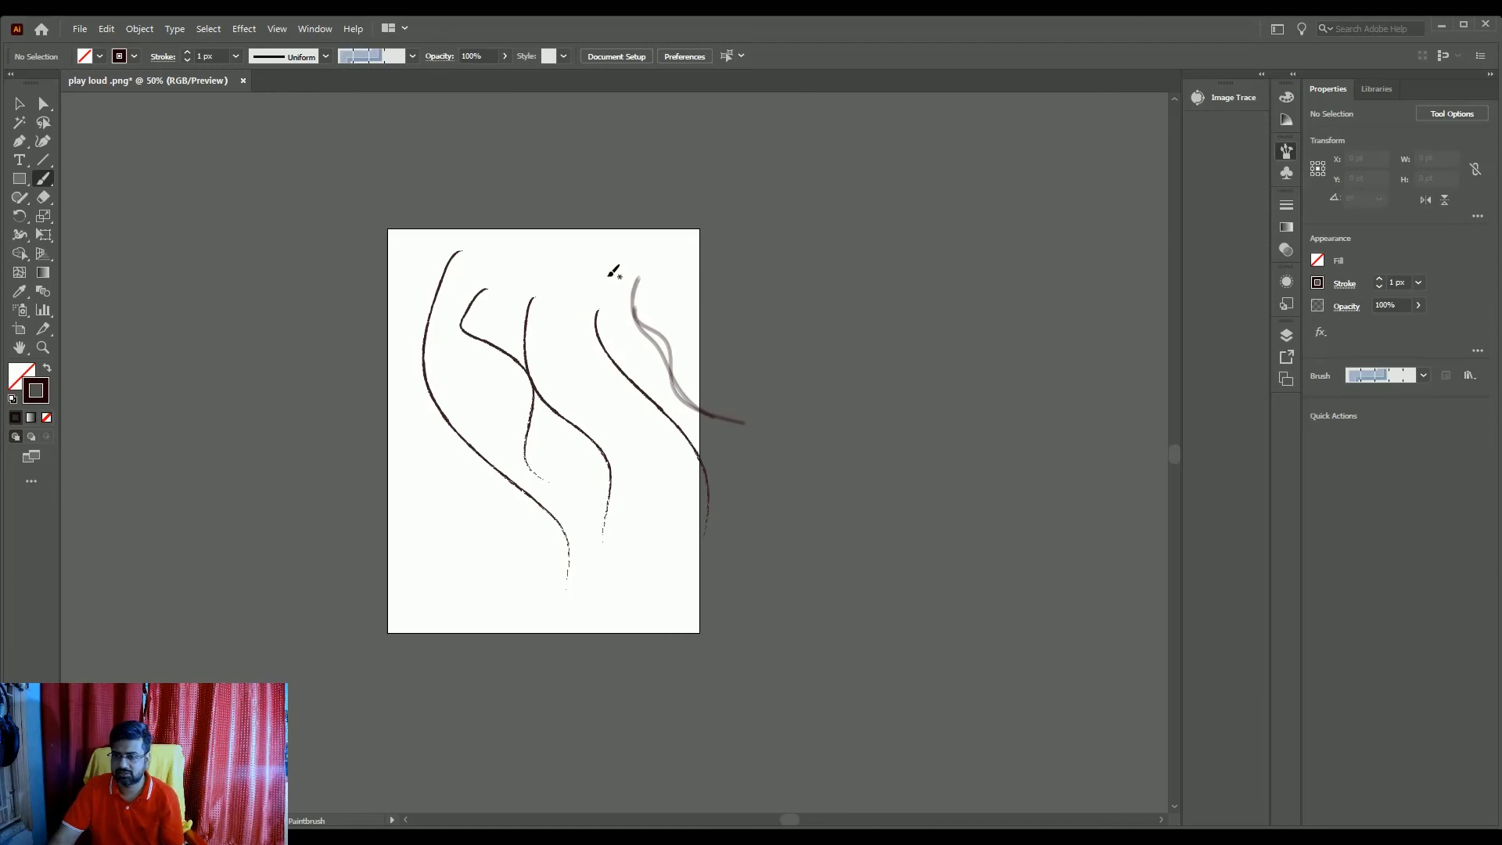
{"action": "left_click_drag", "start_coordinate": [587, 252], "coordinate": [680, 433]}
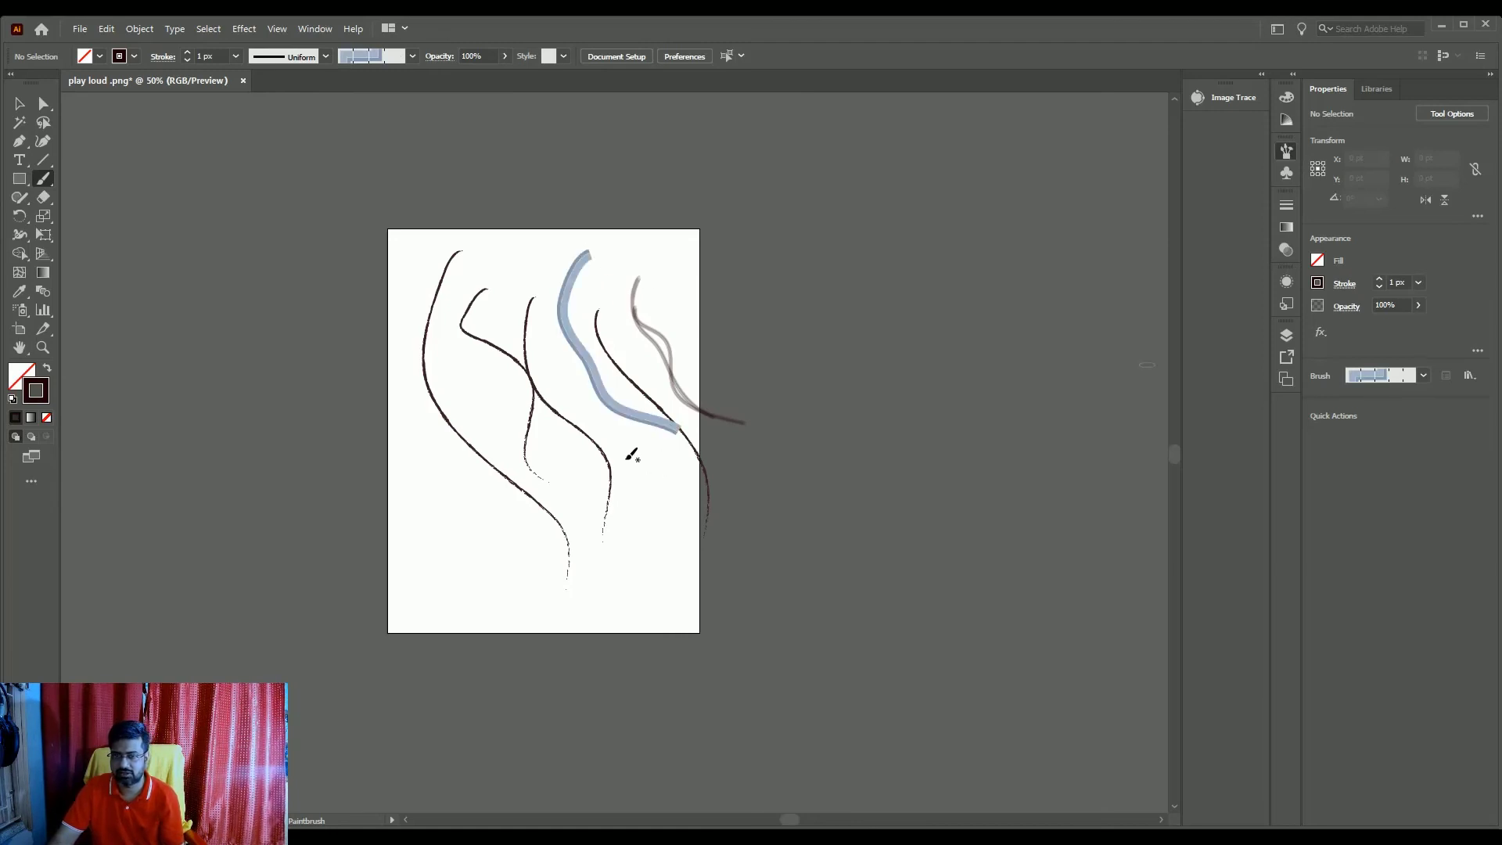
Marquee-select all the painted strokes and delete them.
{"action": "left_click", "coordinate": [18, 106]}
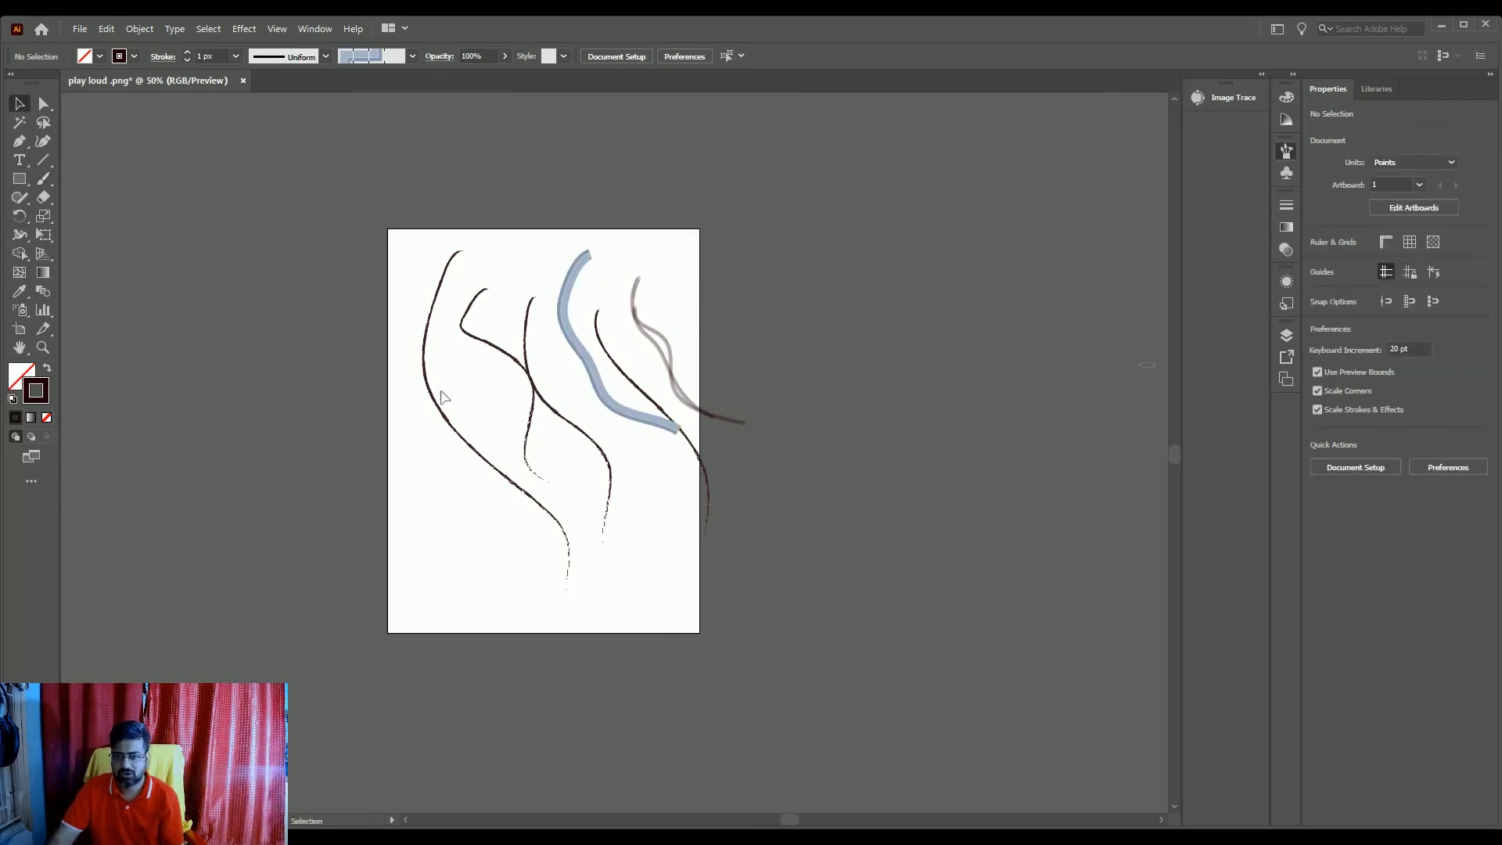
{"action": "left_click_drag", "start_coordinate": [402, 236], "coordinate": [747, 582]}
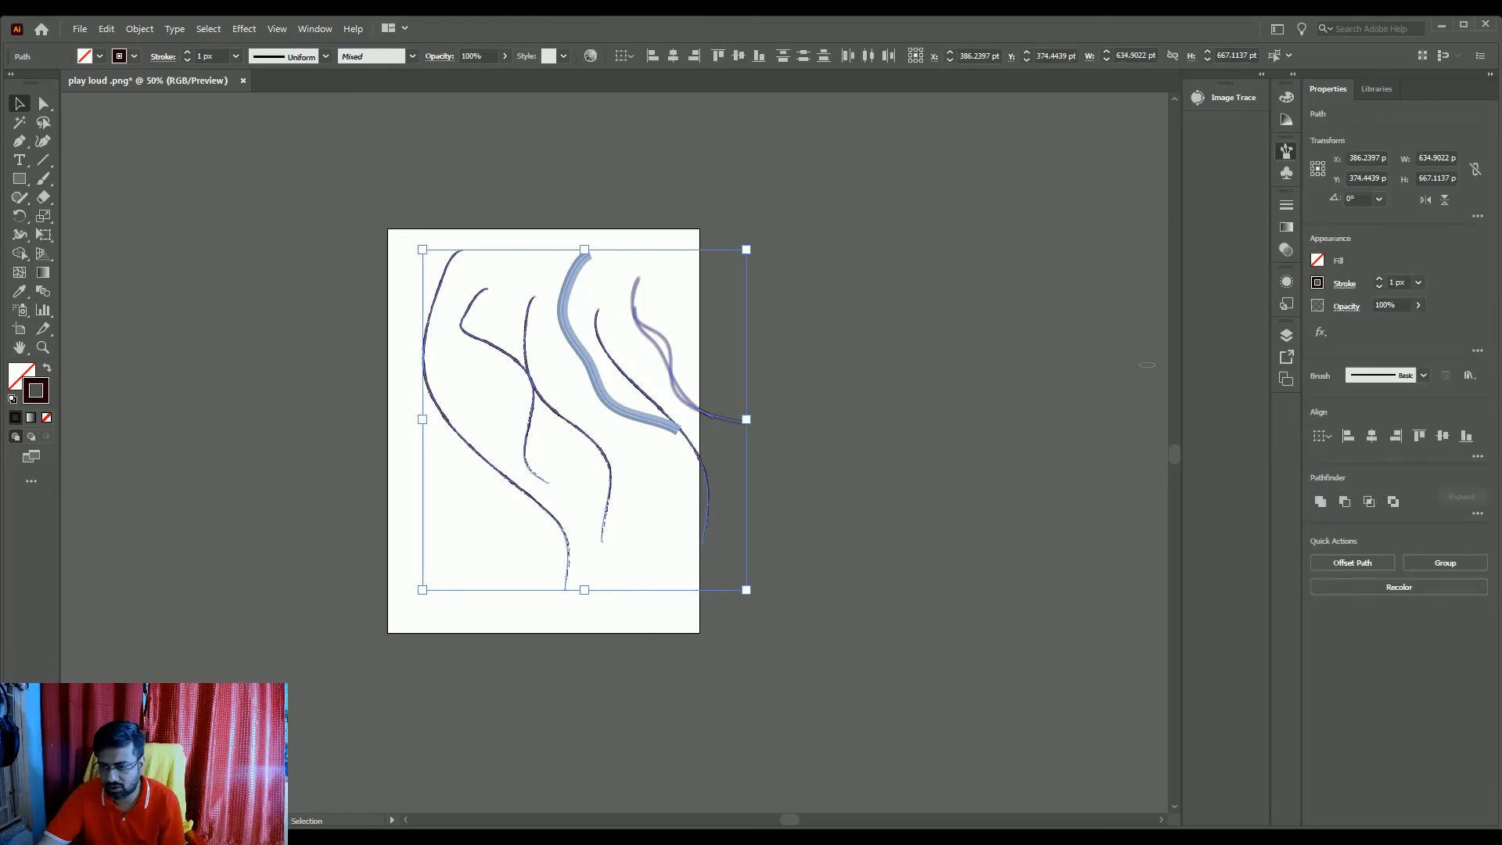
{"action": "key", "text": "Delete"}
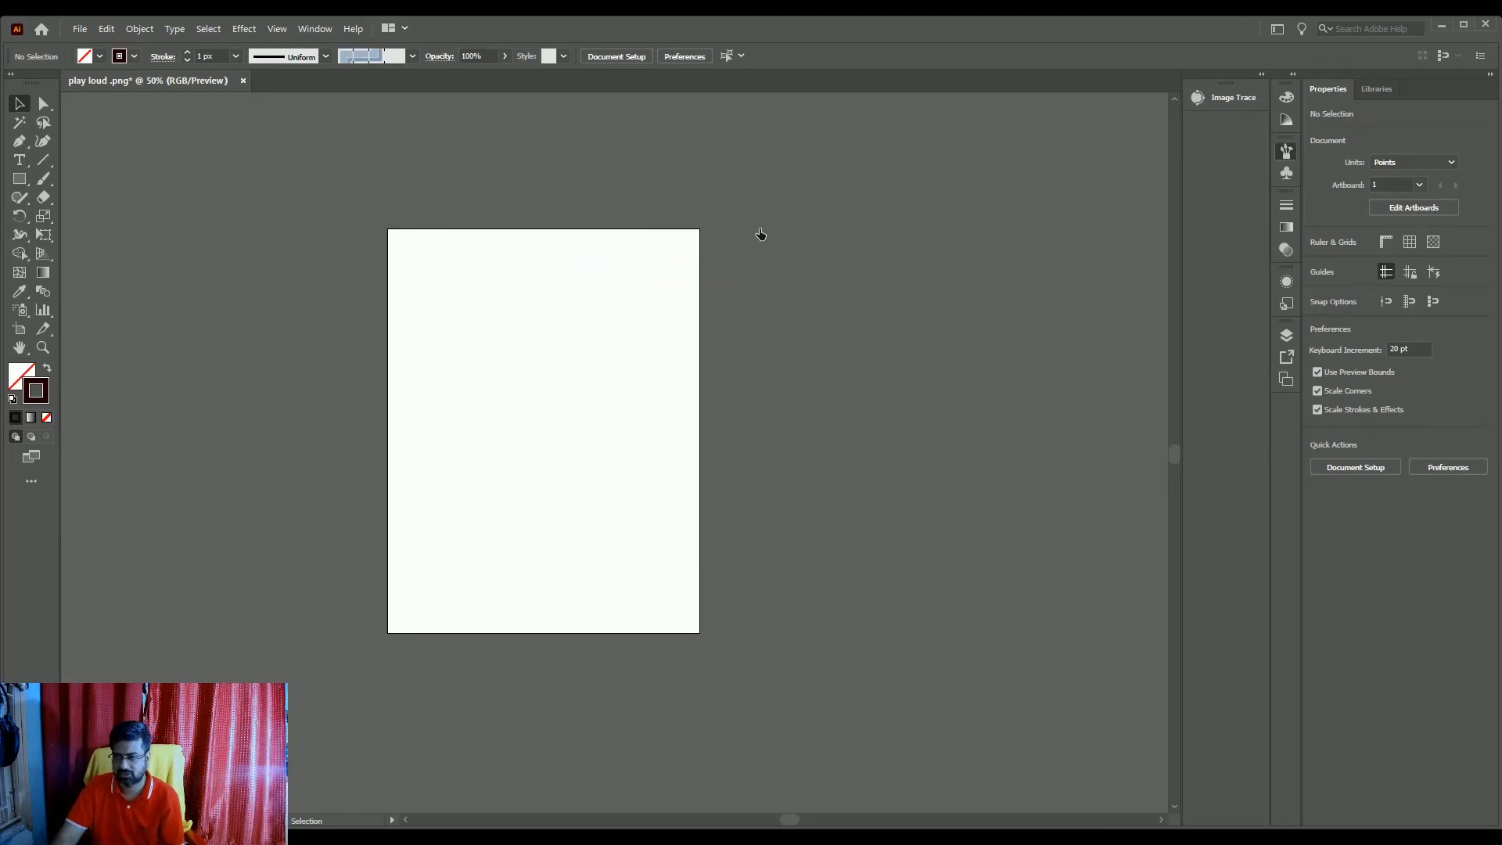
Paint three winding Scatter Brush 1 strokes, then select and delete them.
{"action": "left_click", "coordinate": [43, 182]}
{"action": "left_click_drag", "start_coordinate": [464, 287], "coordinate": [667, 509]}
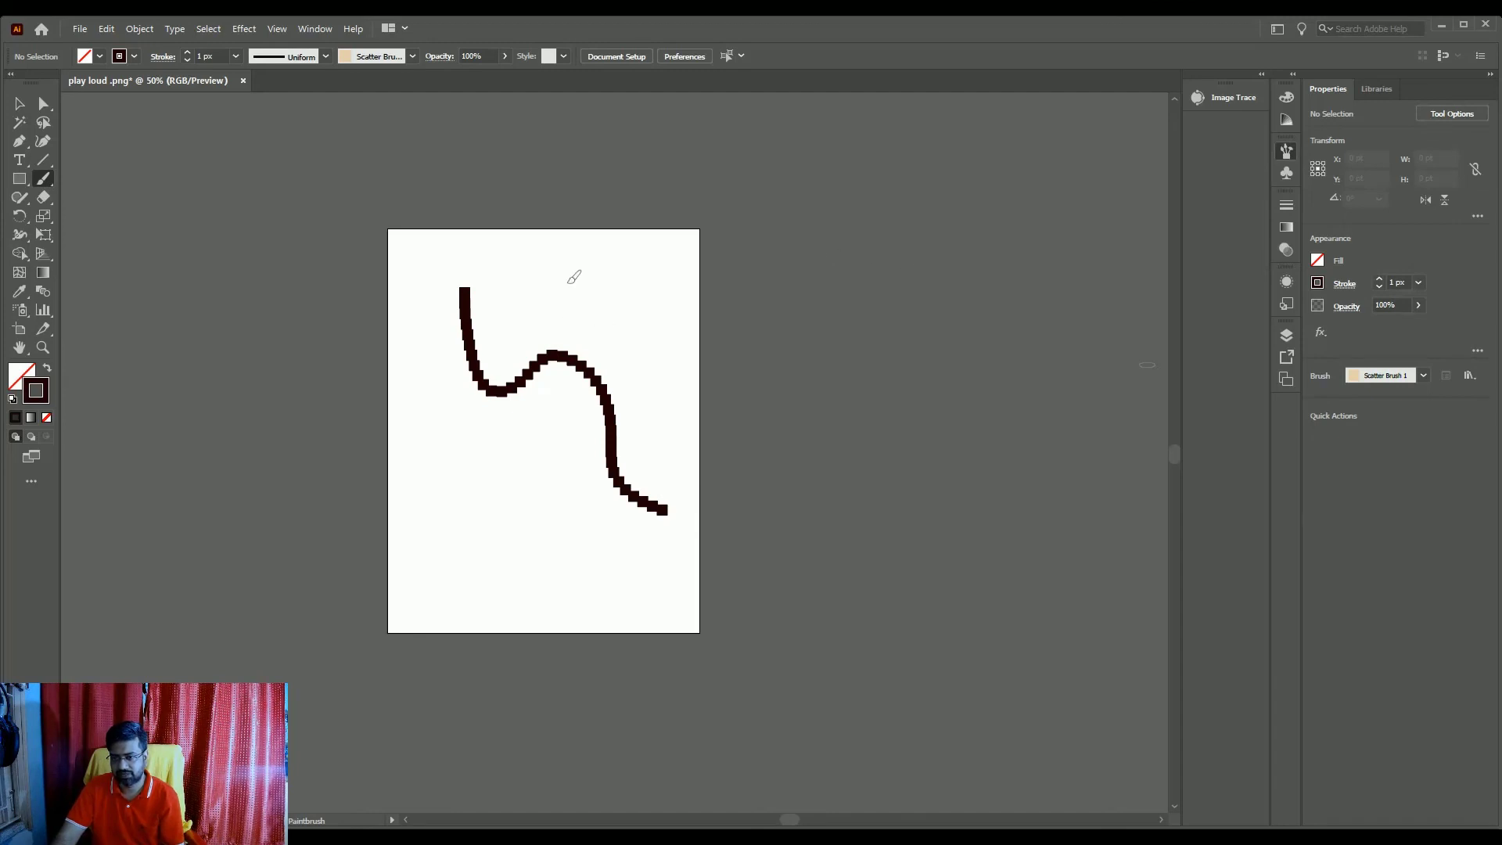
{"action": "left_click_drag", "start_coordinate": [567, 278], "coordinate": [668, 405]}
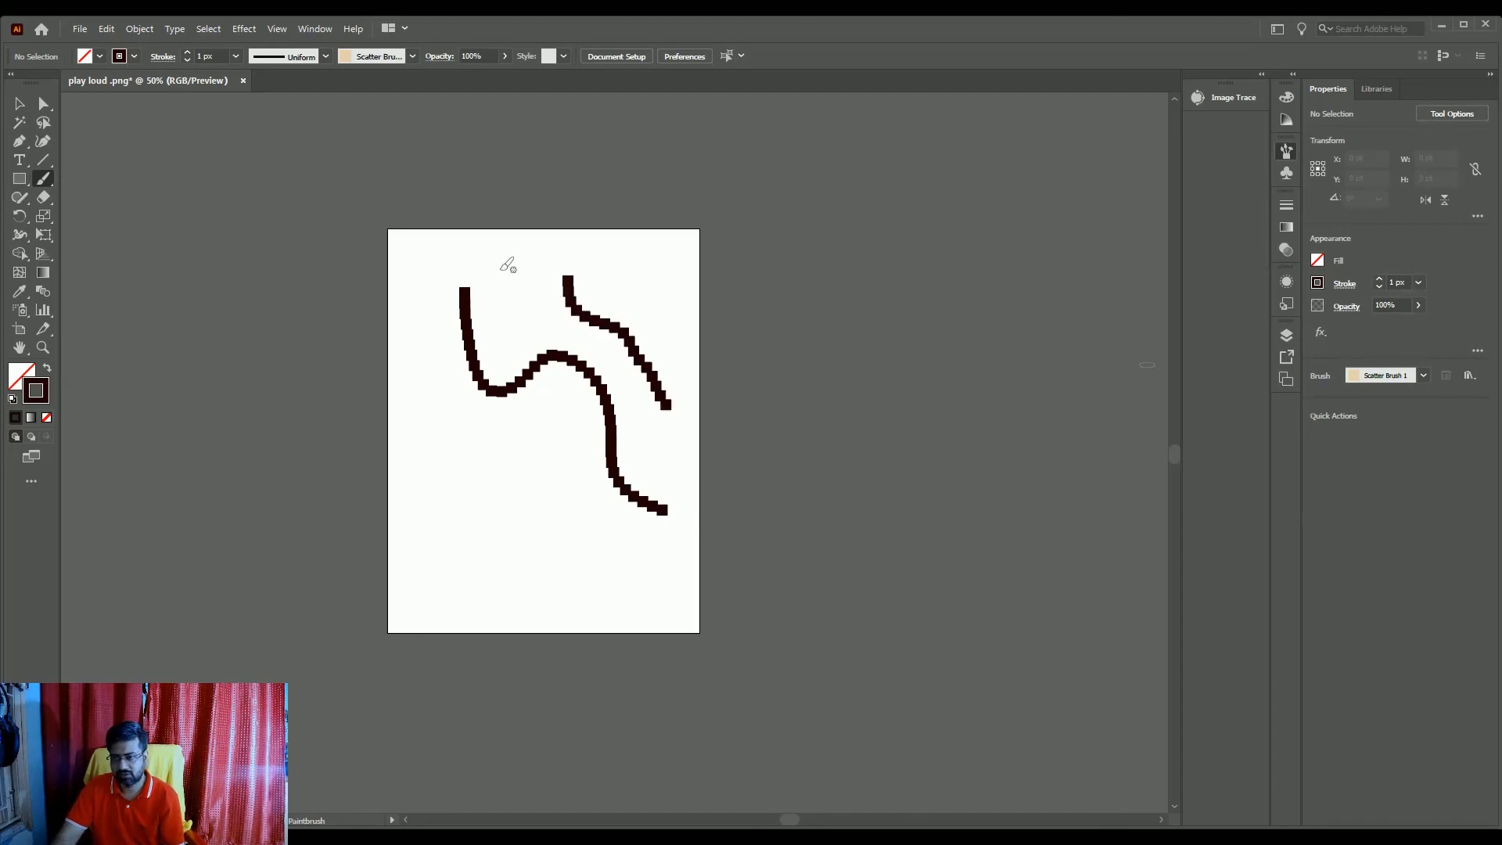
{"action": "left_click_drag", "start_coordinate": [501, 269], "coordinate": [675, 499]}
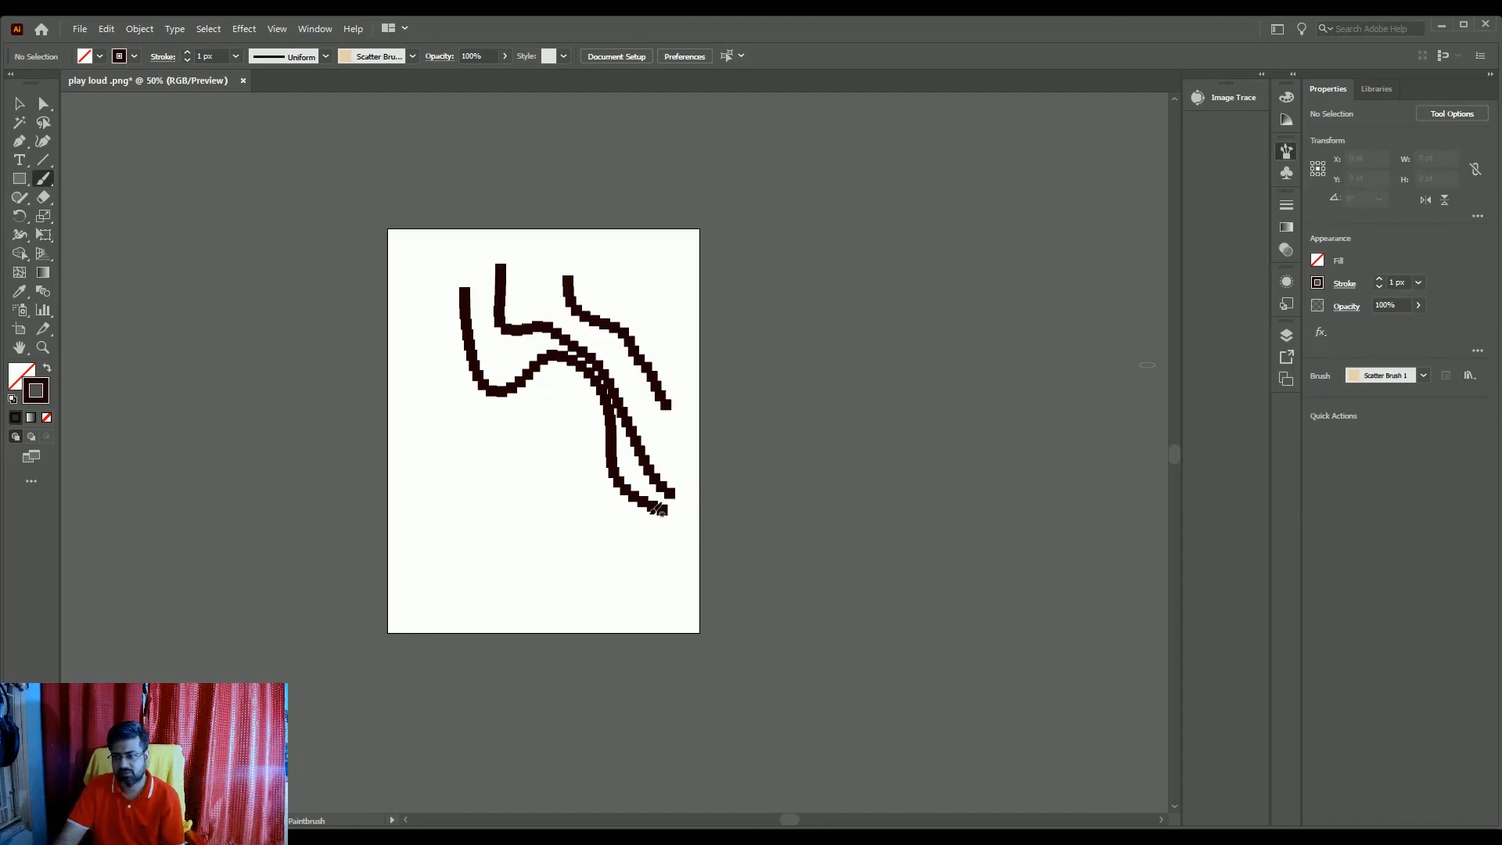
{"action": "key", "text": "v"}
{"action": "left_click_drag", "start_coordinate": [724, 524], "coordinate": [454, 241]}
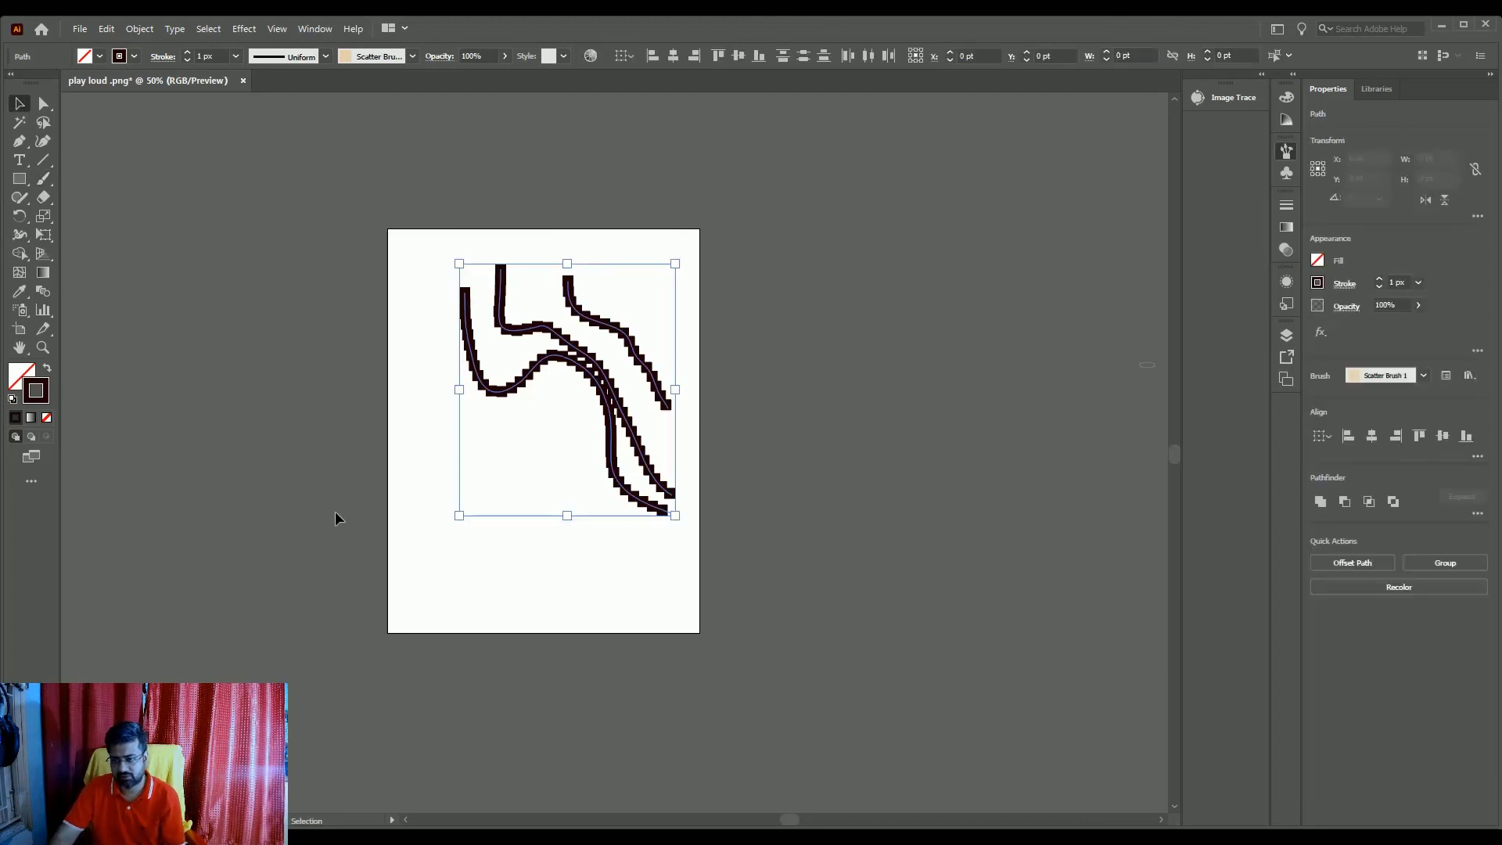
{"action": "key", "text": "Delete"}
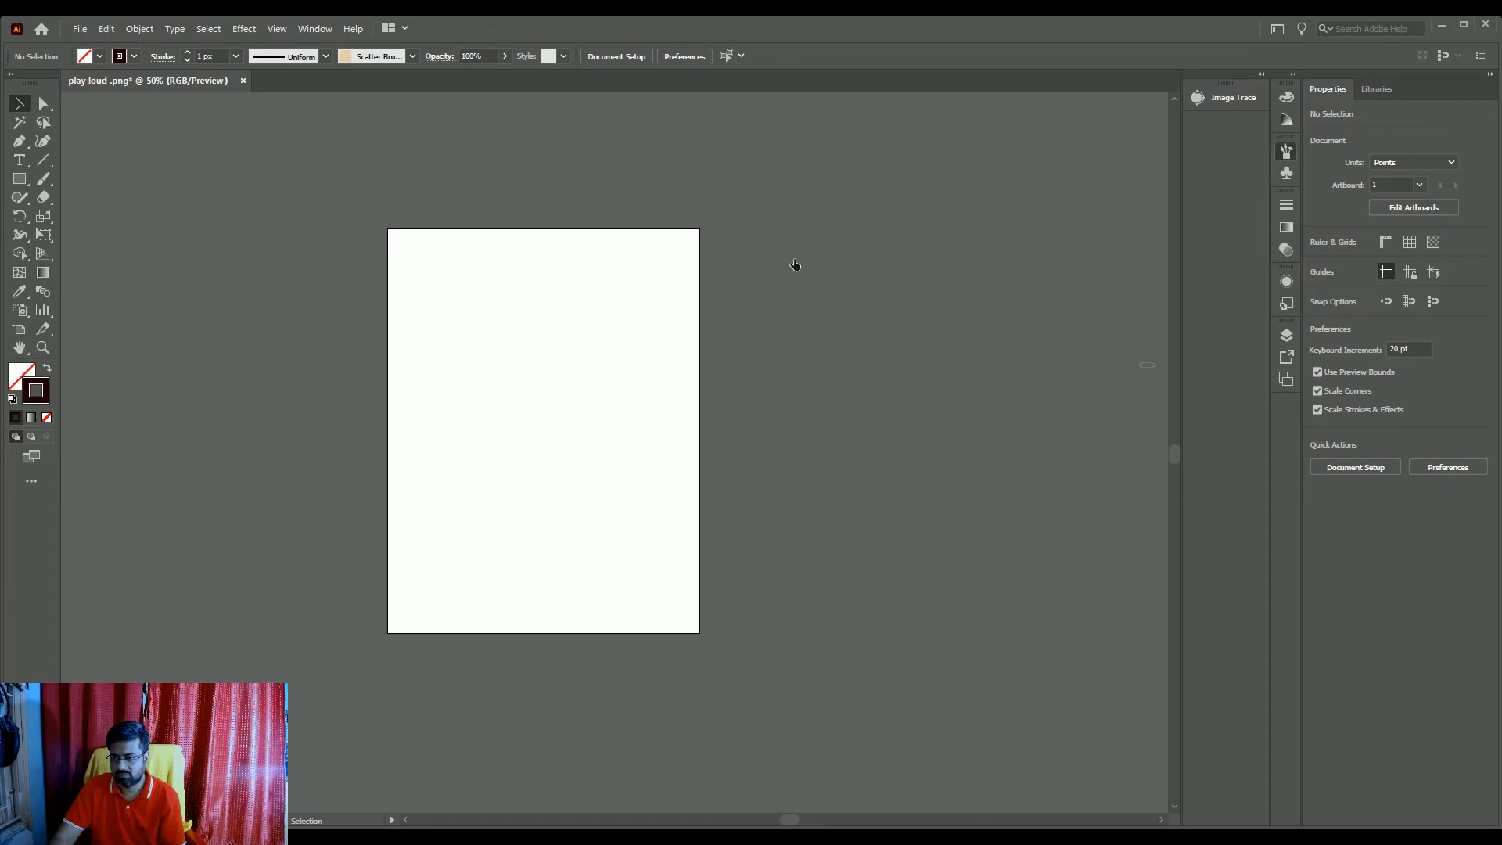
Paint three orange wavy-brush strokes, then select and delete them.
{"action": "key", "text": "b"}
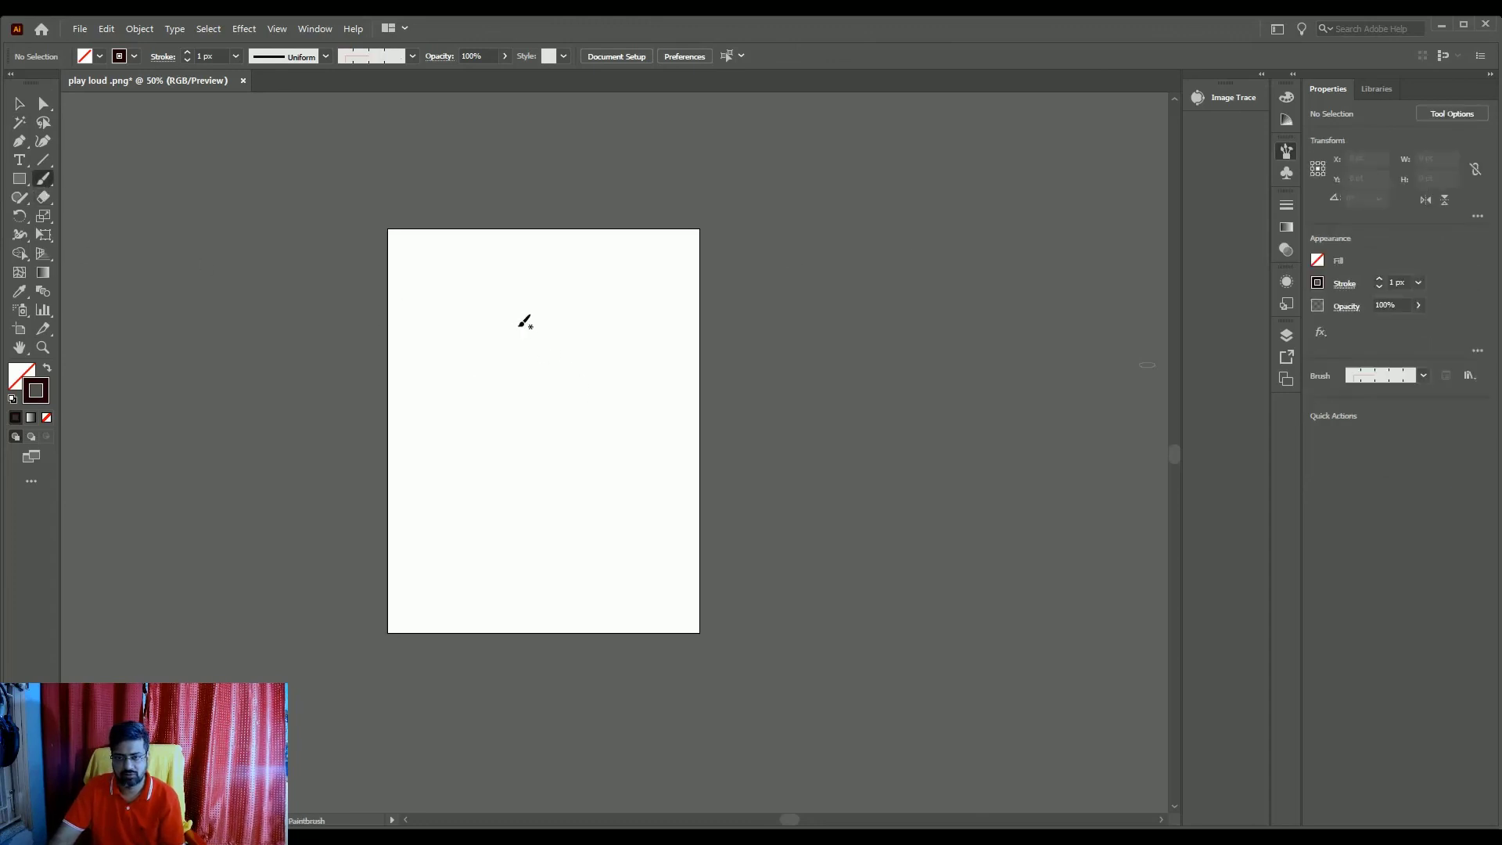
{"action": "left_click_drag", "start_coordinate": [508, 341], "coordinate": [581, 503]}
{"action": "left_click_drag", "start_coordinate": [568, 349], "coordinate": [619, 534]}
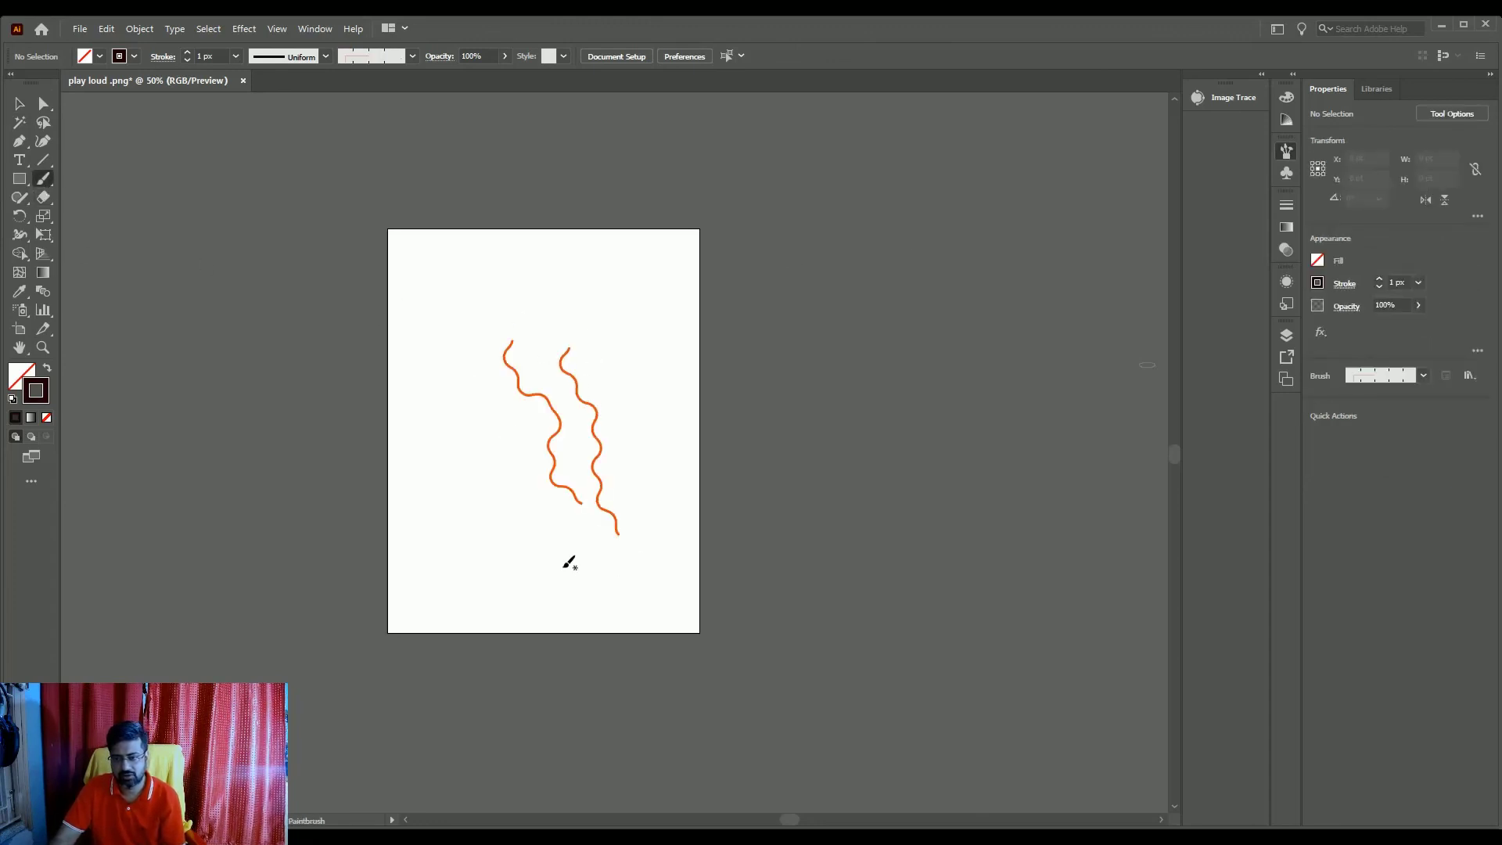
{"action": "left_click_drag", "start_coordinate": [453, 358], "coordinate": [493, 551]}
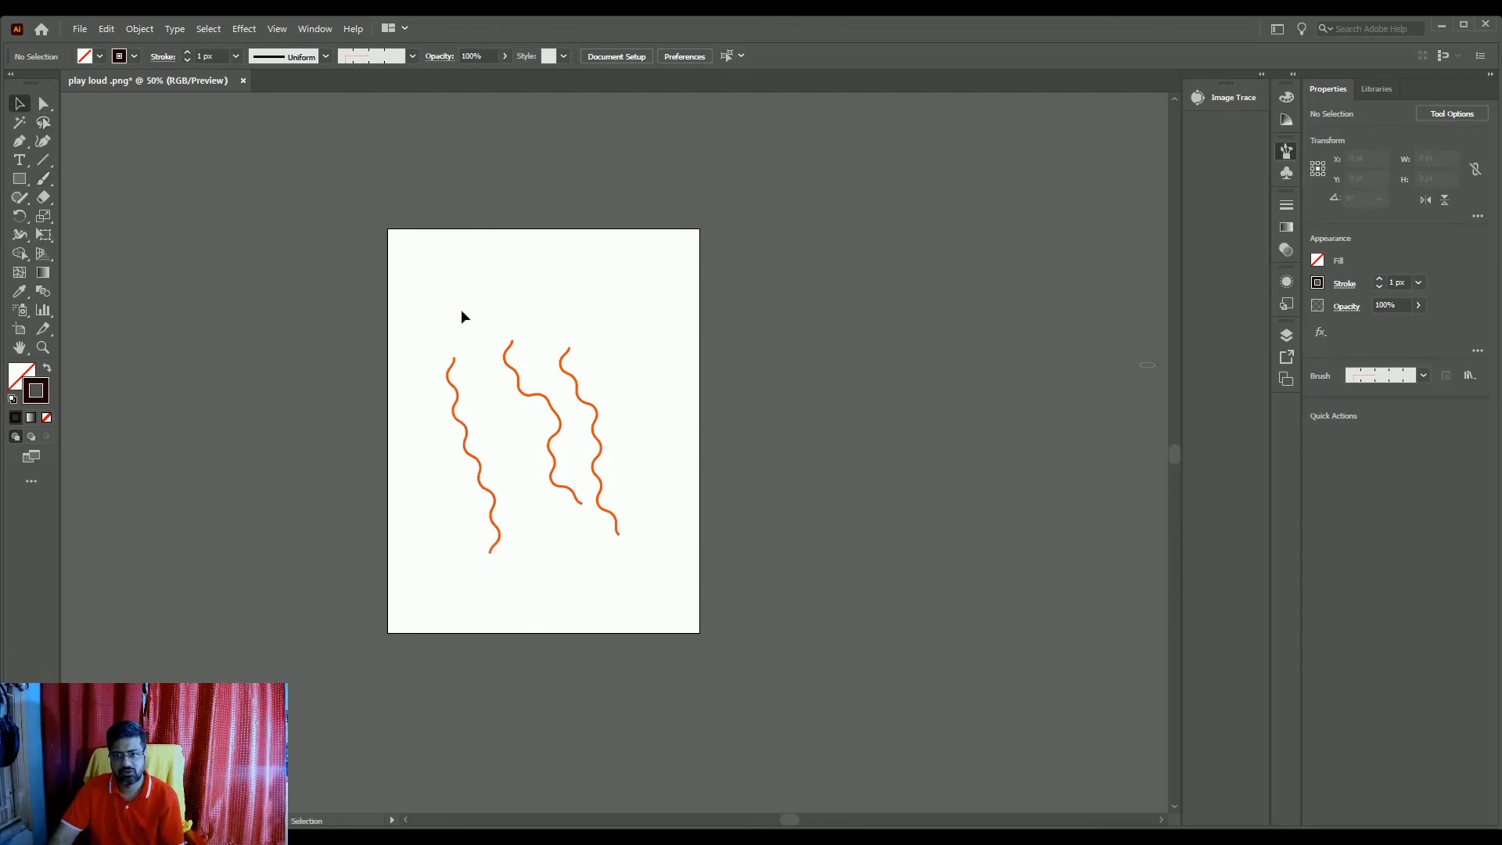
{"action": "key", "text": "v"}
{"action": "left_click_drag", "start_coordinate": [751, 575], "coordinate": [354, 482]}
{"action": "key", "text": "Delete"}
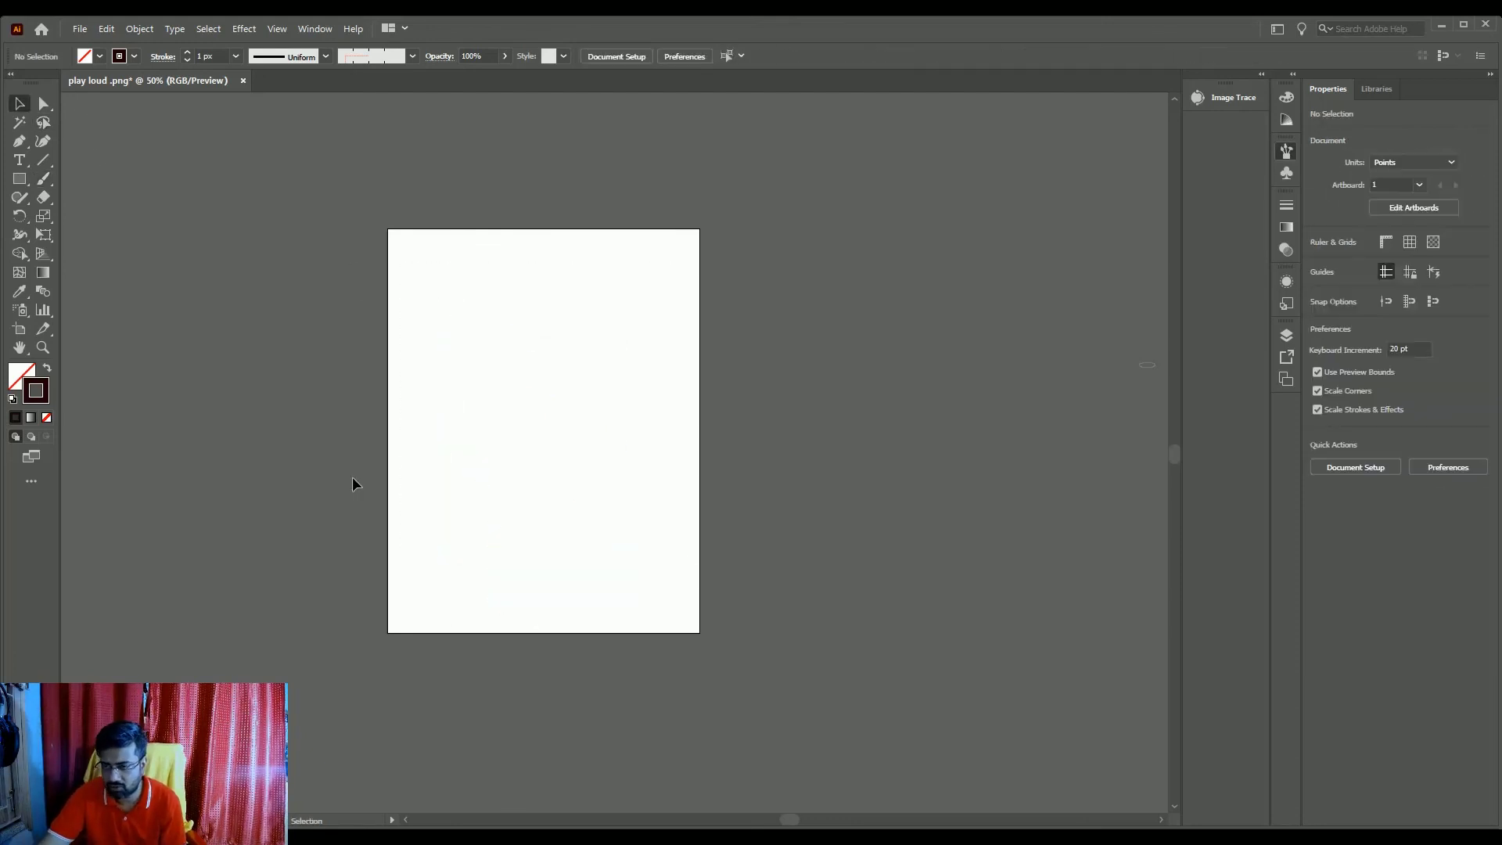